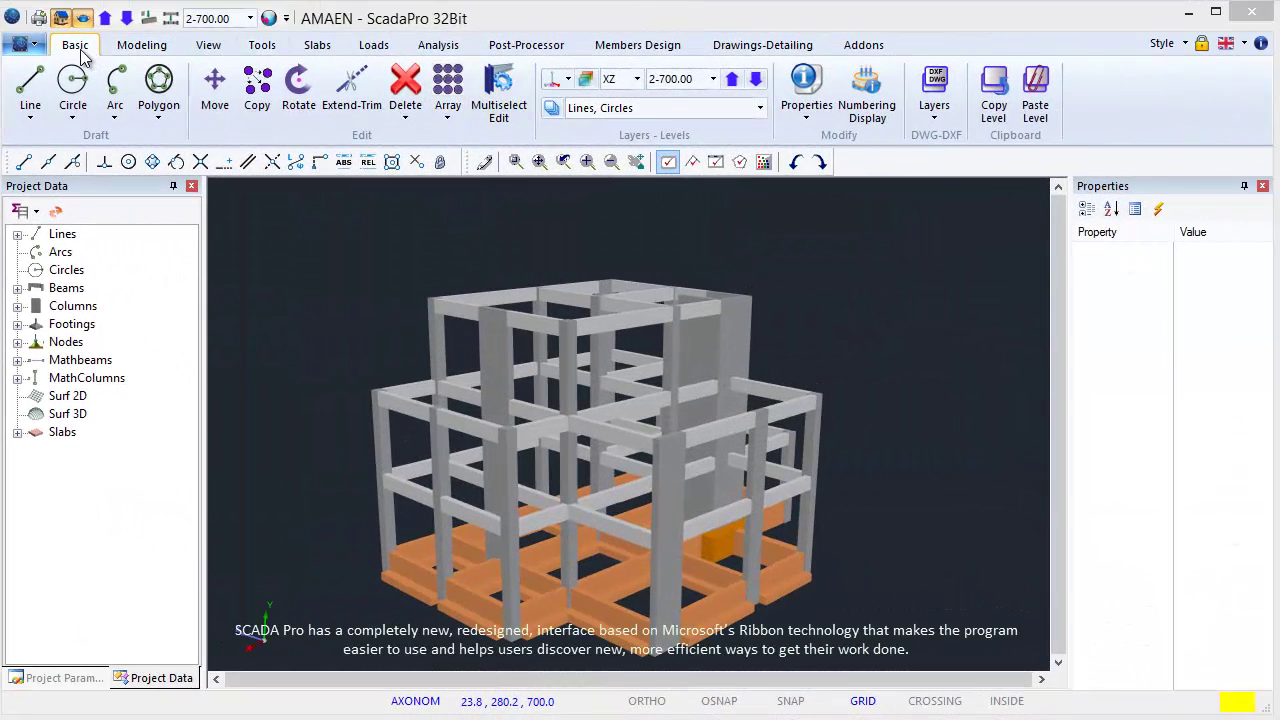
# Step through the Modeling, View and Tools ribbon tabs, ending on Slabs so the floor slabs appear.
pyautogui.click(132, 50)
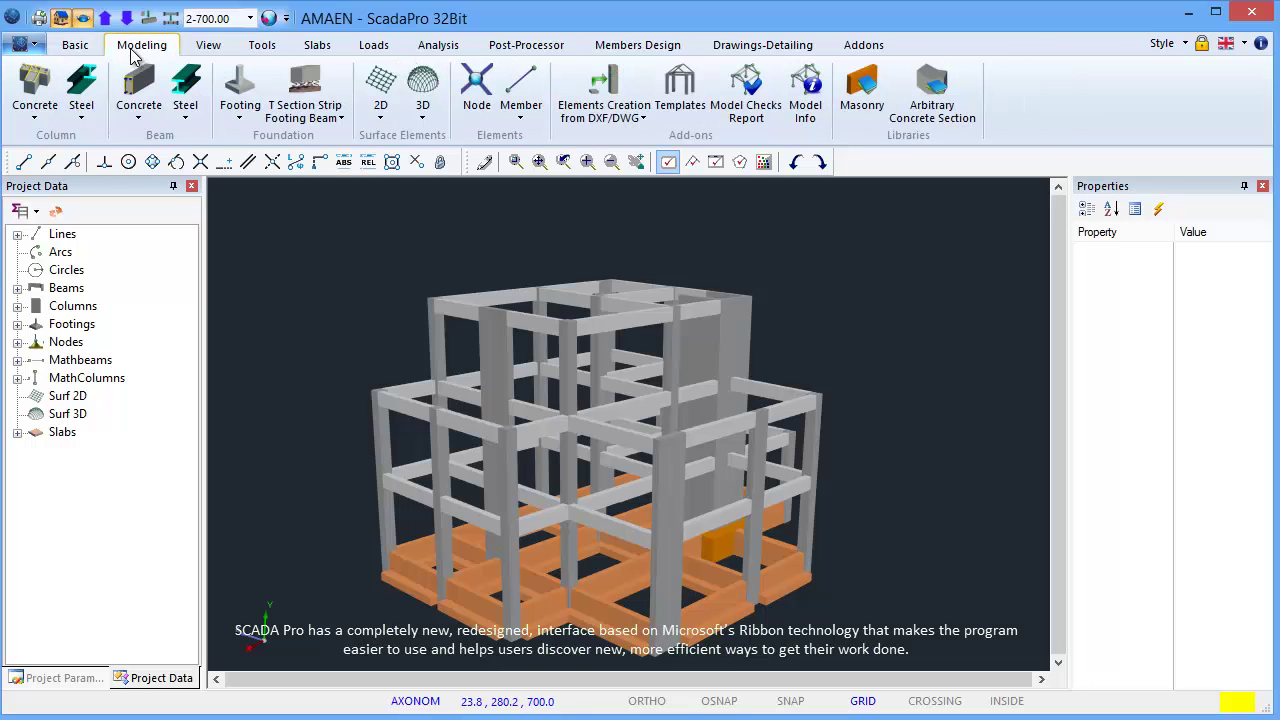
pyautogui.click(214, 45)
pyautogui.click(270, 49)
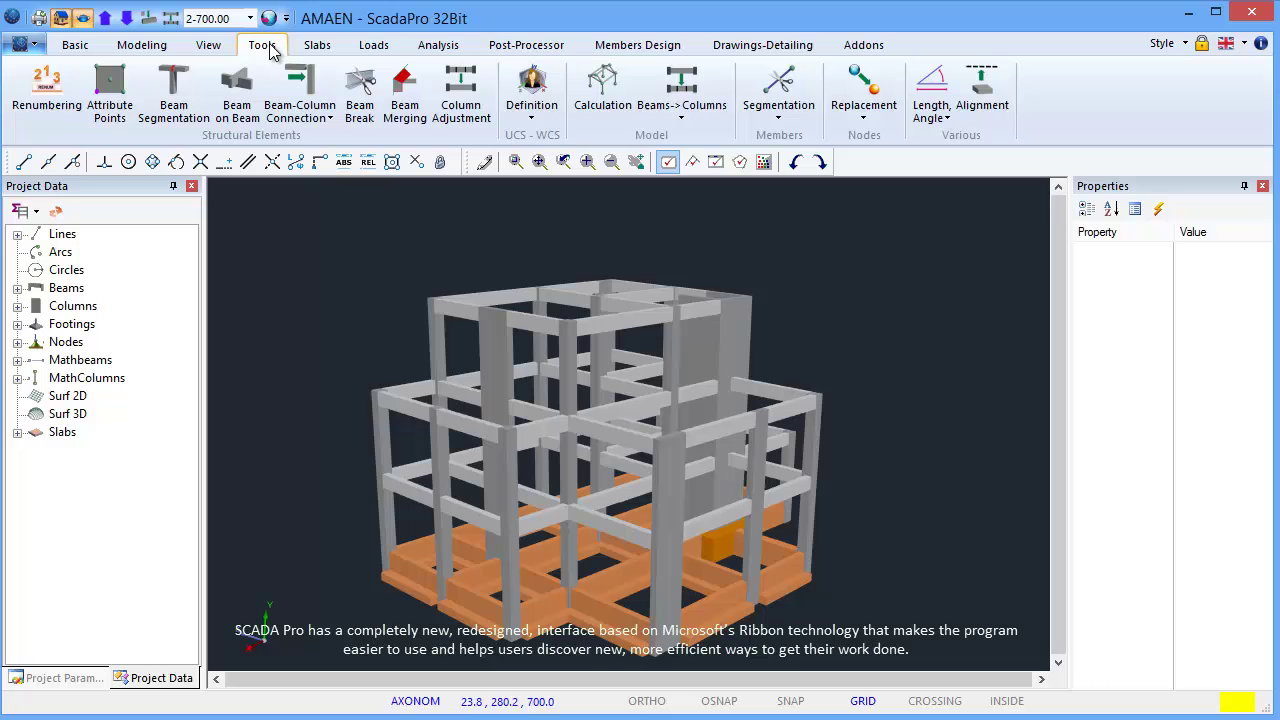
pyautogui.click(318, 48)
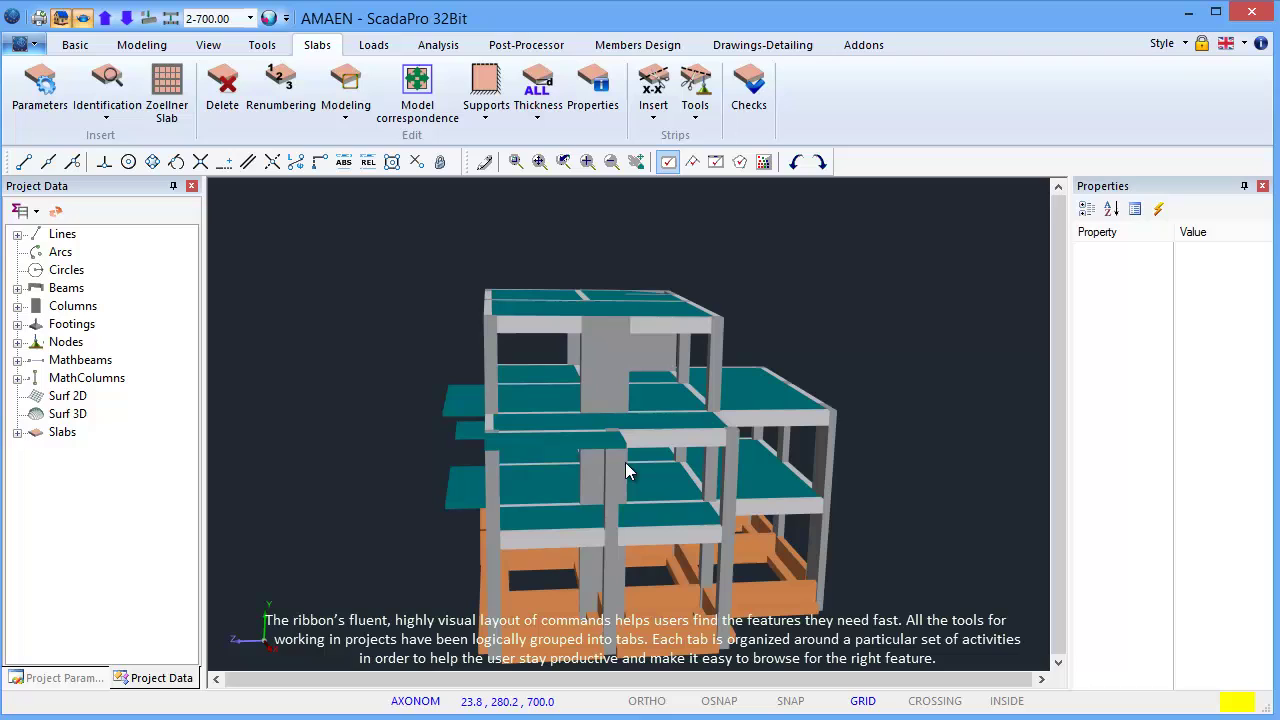
# Turn on a dynamic section, rotate the vertical cutting plane about its edge, then switch it off.
pyautogui.click(209, 48)
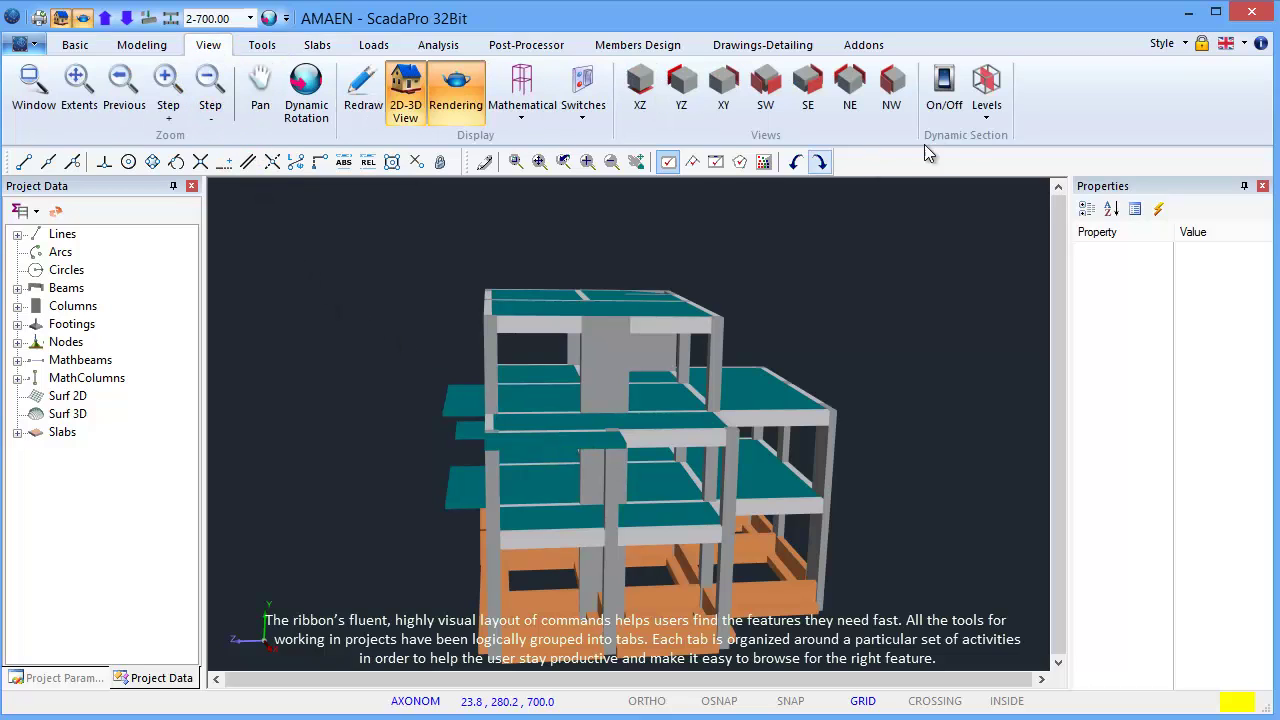
pyautogui.click(944, 95)
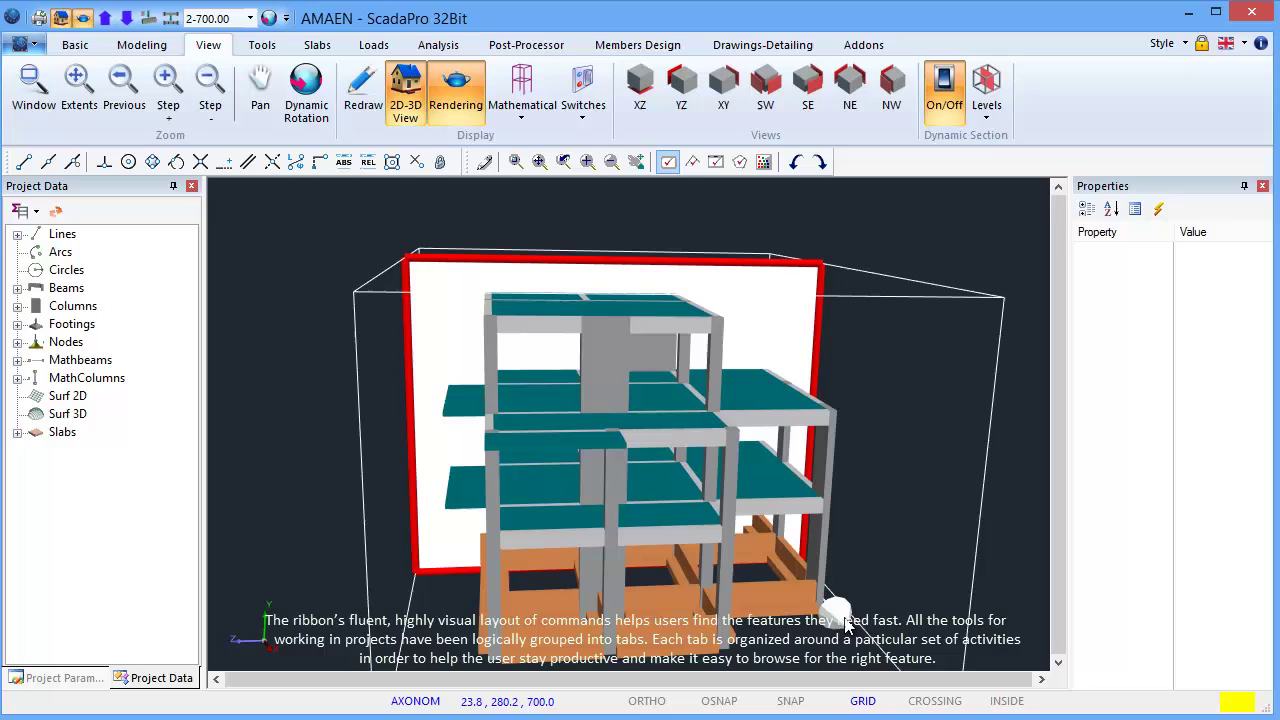
pyautogui.moveTo(850, 622); pyautogui.dragTo(984, 568)
pyautogui.click(950, 100)
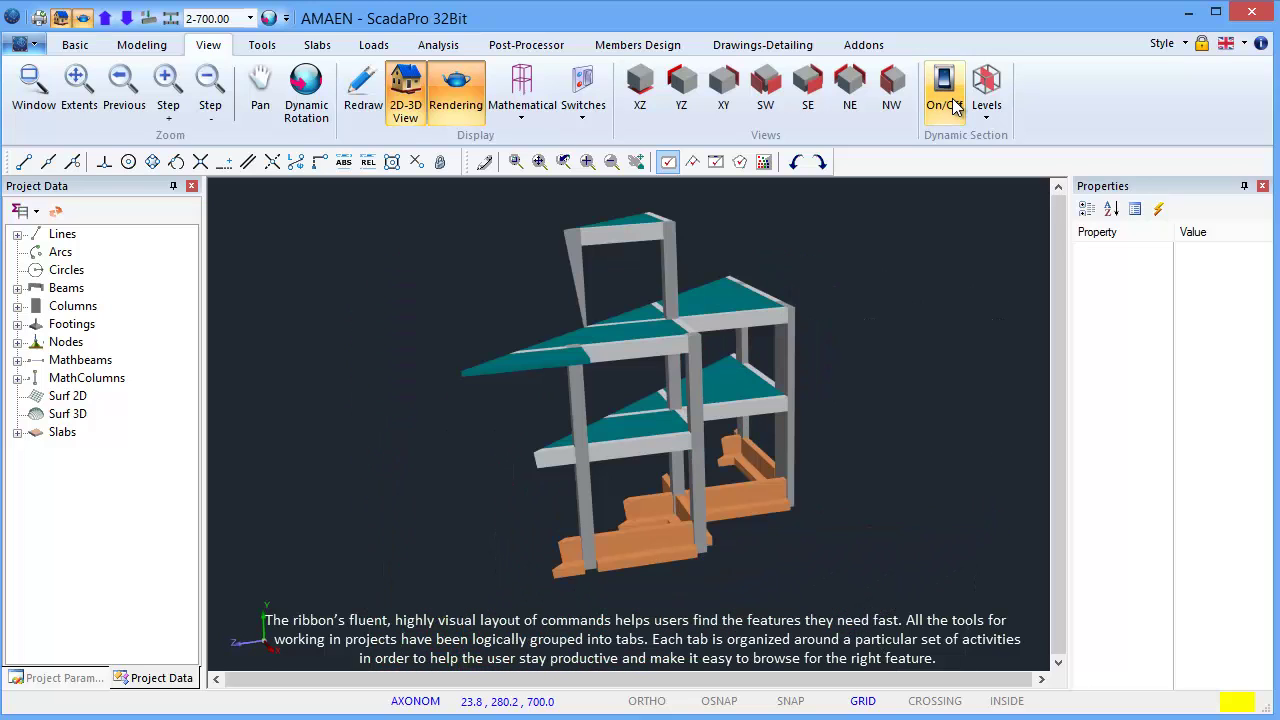
# Cut the frame with a horizontal section plane raised through the storeys, then remove the cut.
pyautogui.moveTo(800, 230); pyautogui.dragTo(893, 490, button='middle')
pyautogui.click(944, 92)
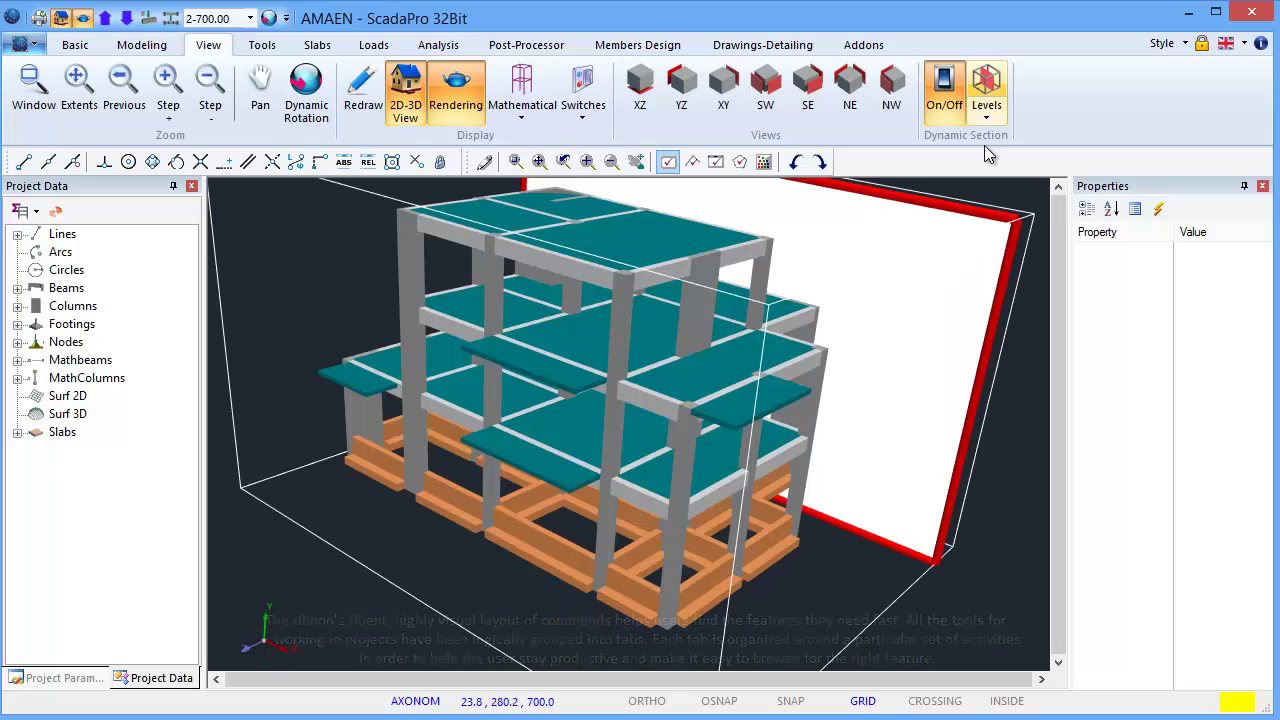
pyautogui.click(986, 110)
pyautogui.click(1013, 194)
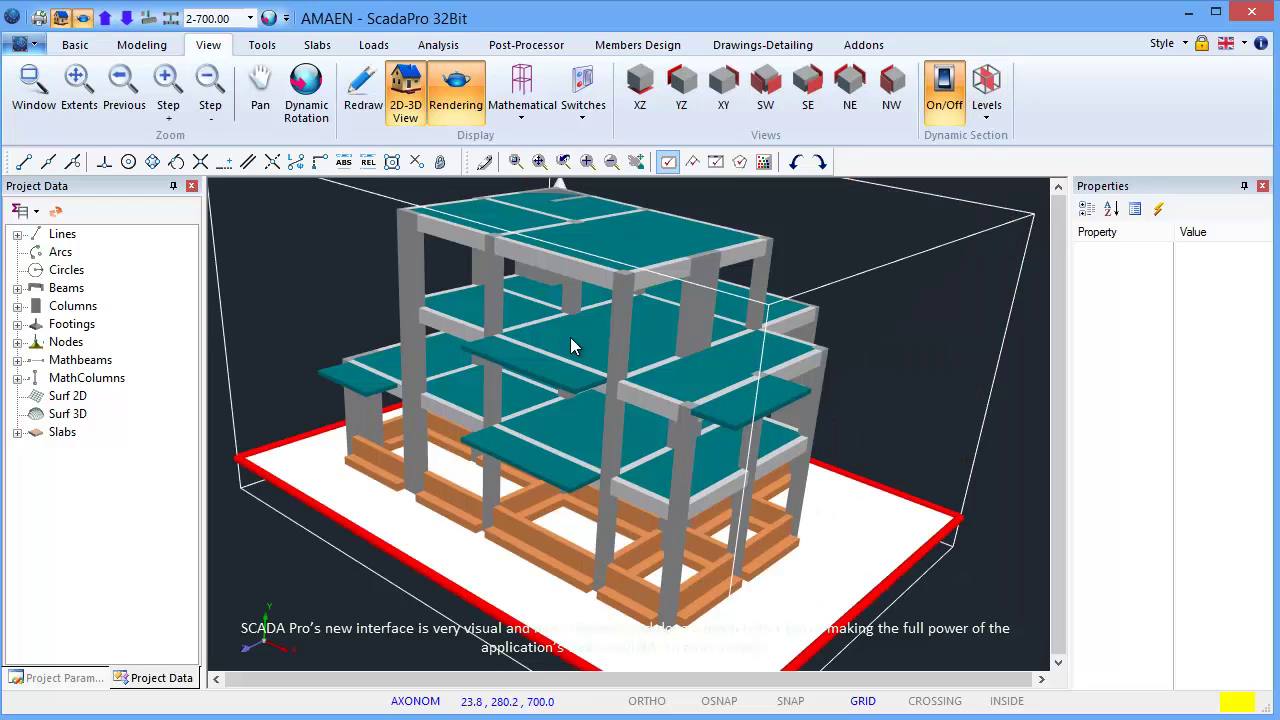
pyautogui.moveTo(866, 594); pyautogui.dragTo(880, 372)
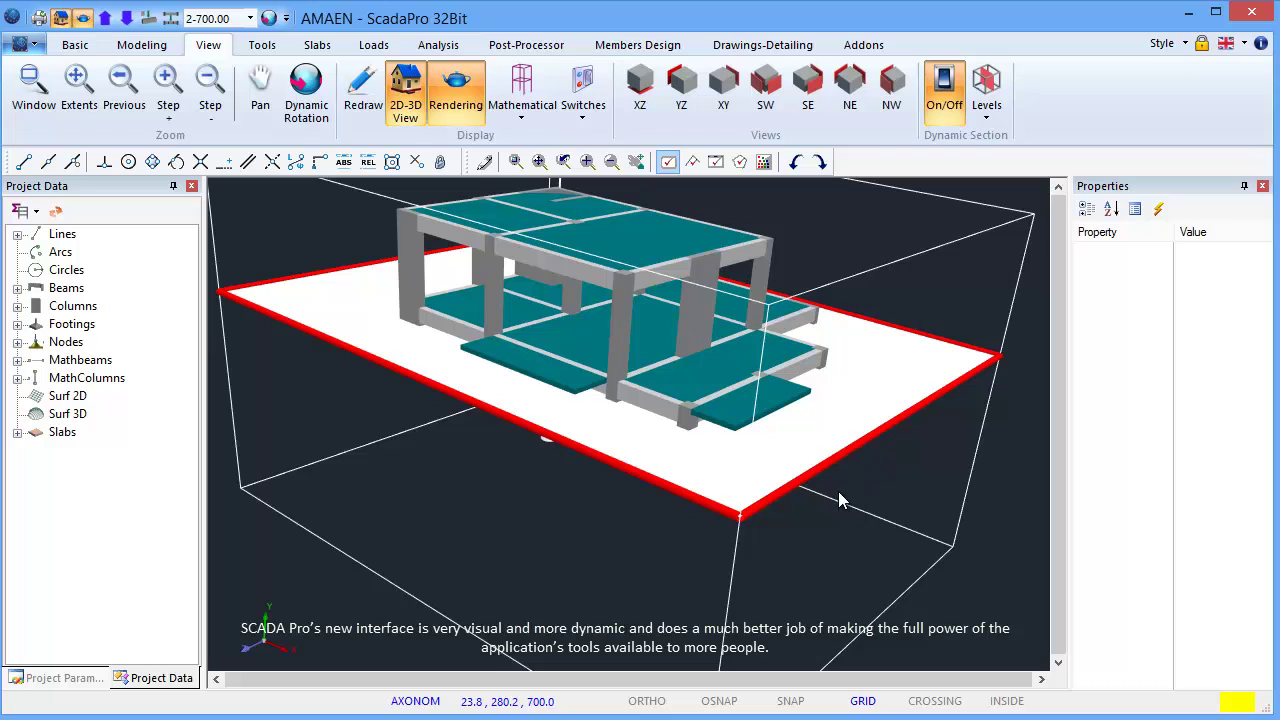
pyautogui.click(943, 100)
pyautogui.moveTo(913, 398); pyautogui.dragTo(828, 462, button='middle')
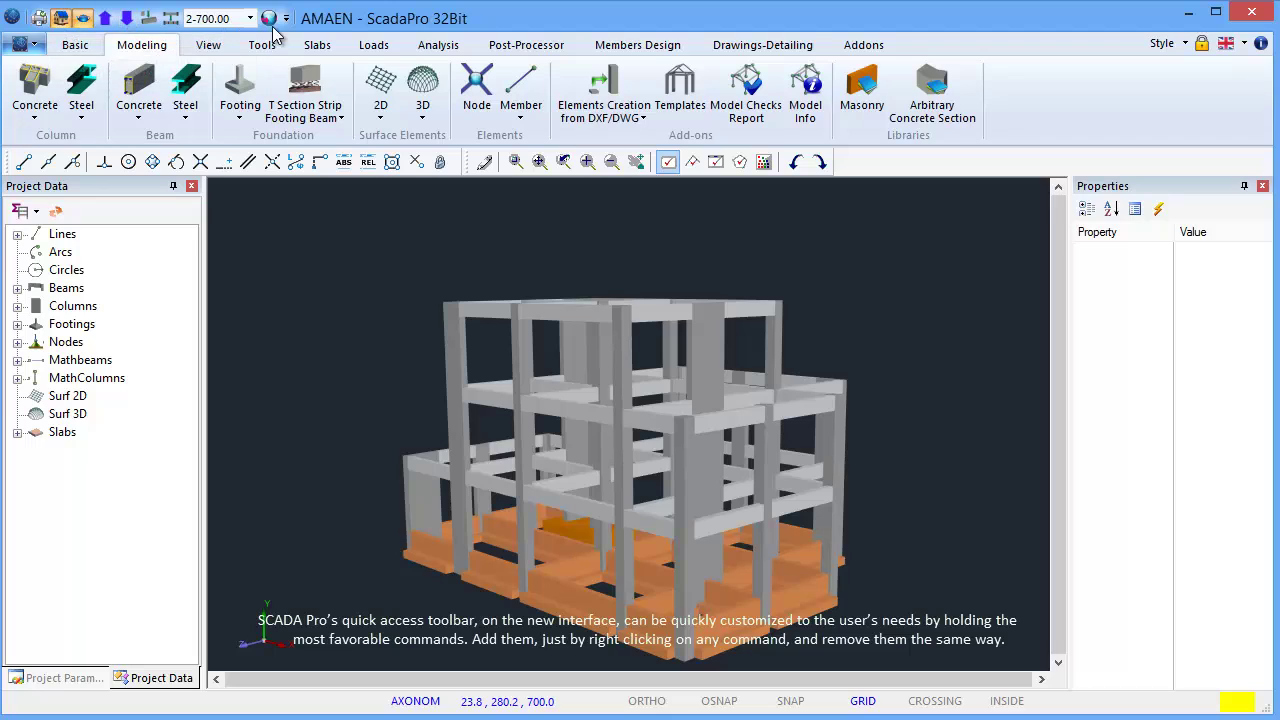
pyautogui.rightClick(485, 103)
pyautogui.click(520, 102)
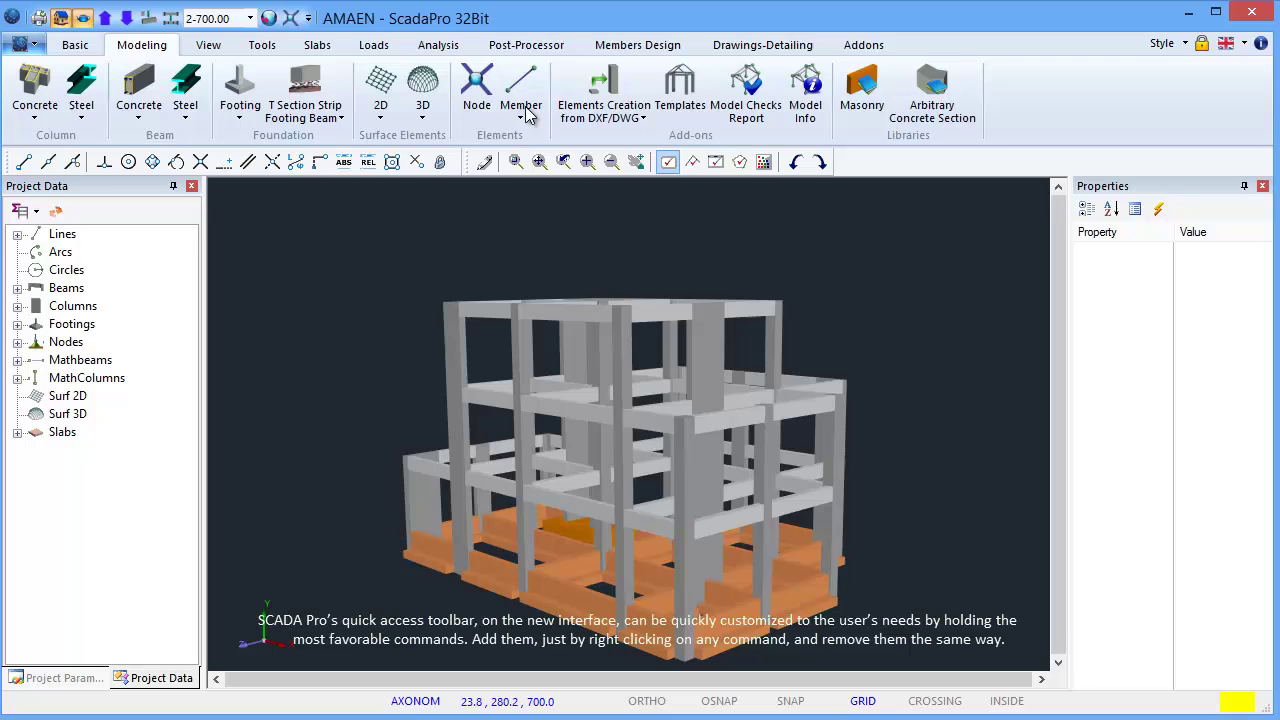
pyautogui.rightClick(293, 22)
pyautogui.click(355, 32)
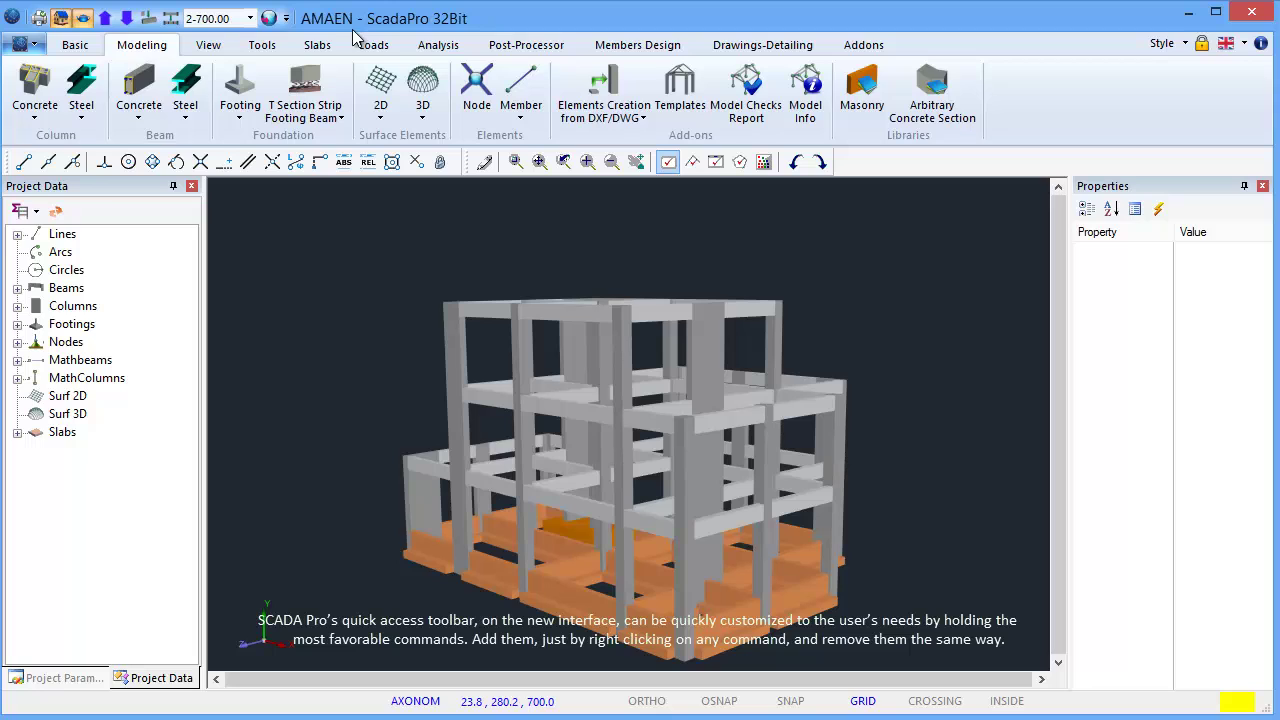
pyautogui.click(595, 117)
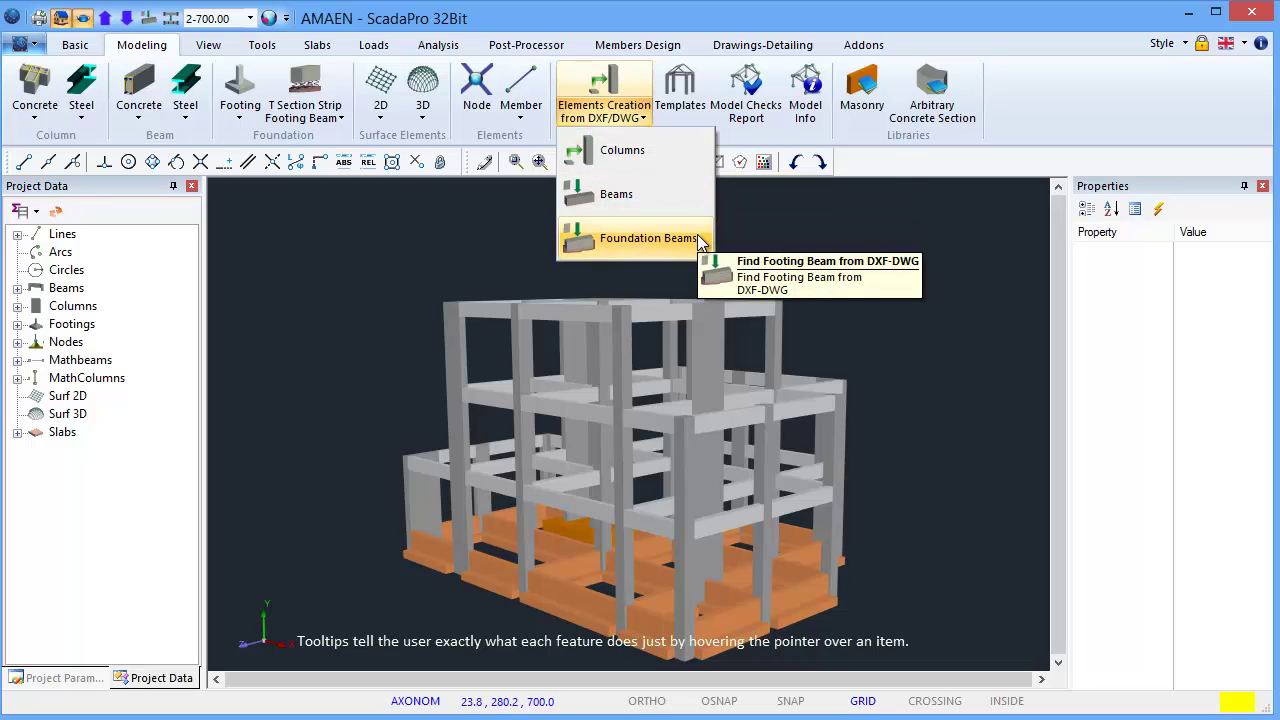
pyautogui.click(898, 178)
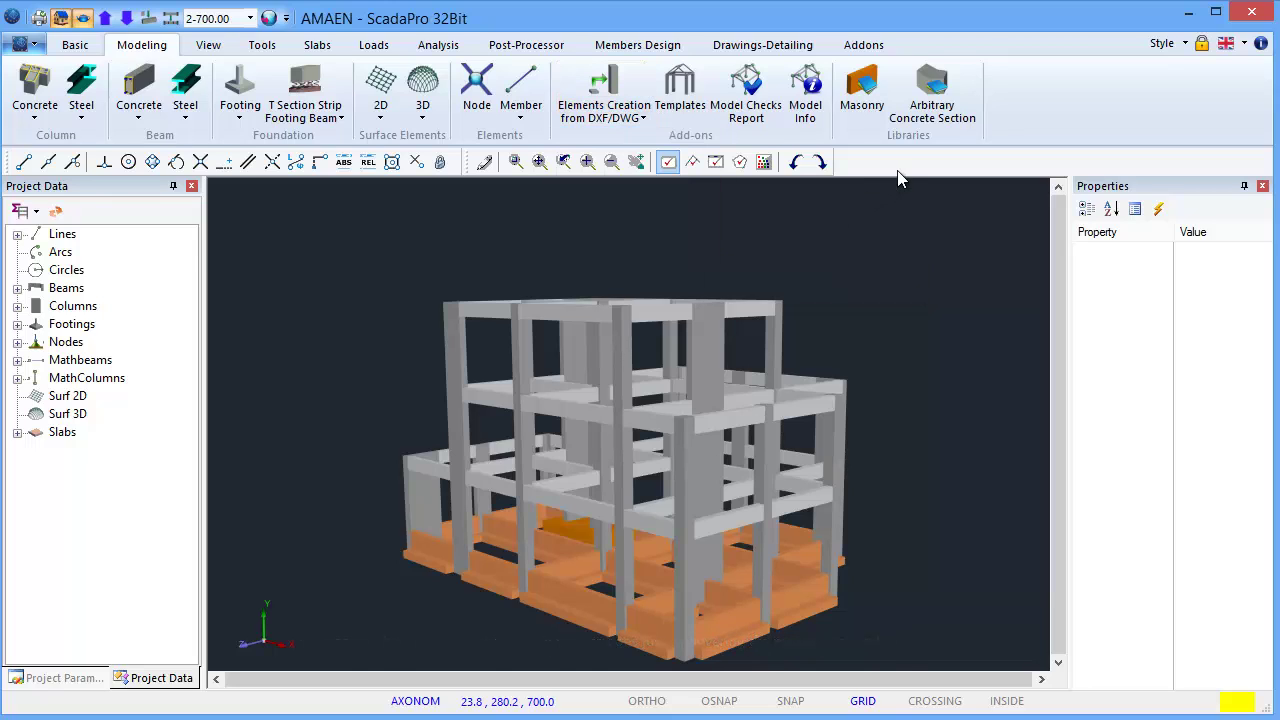
# Toggle 2D-3D and set the workspace background to the predefined white grid.
pyautogui.click(62, 26)
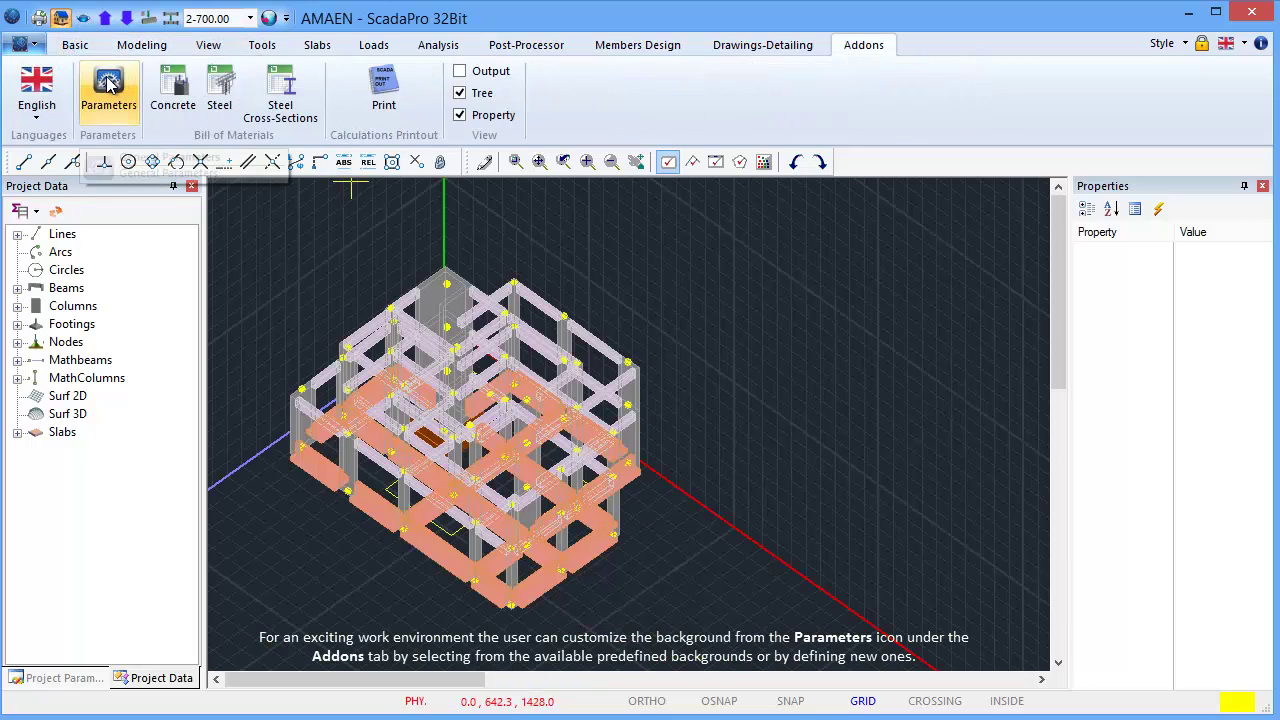
pyautogui.click(110, 84)
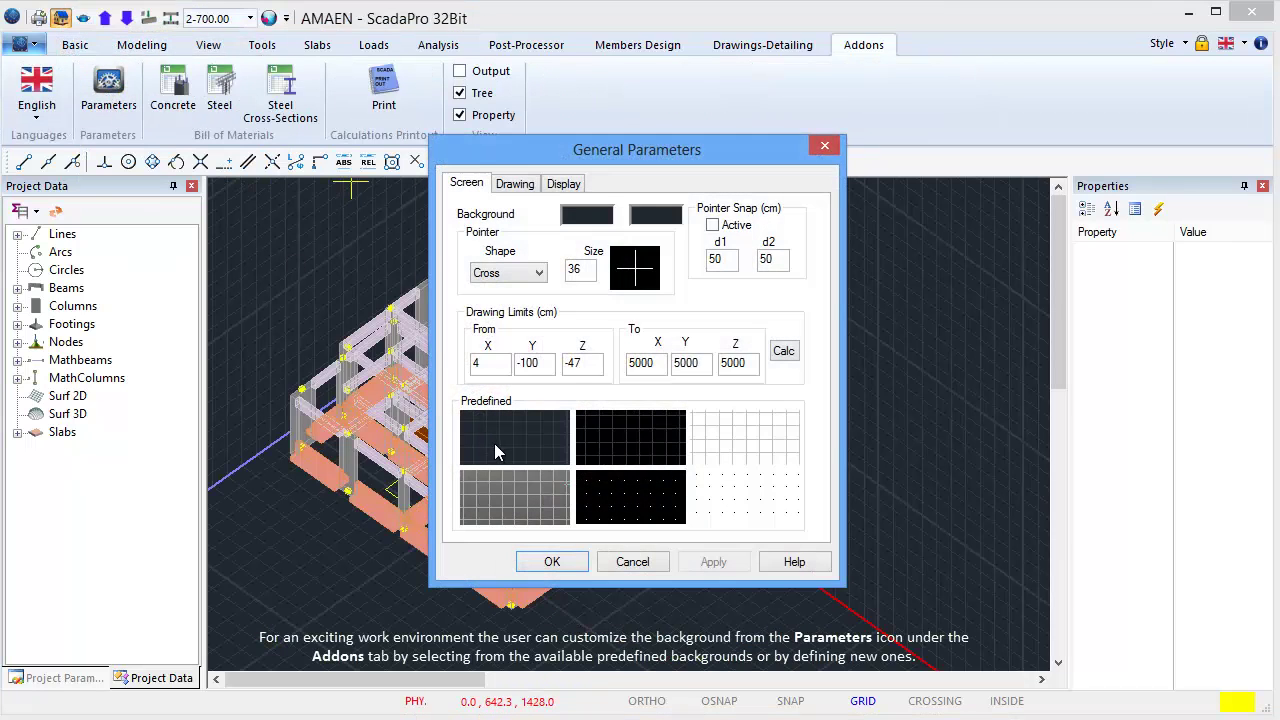
pyautogui.click(755, 452)
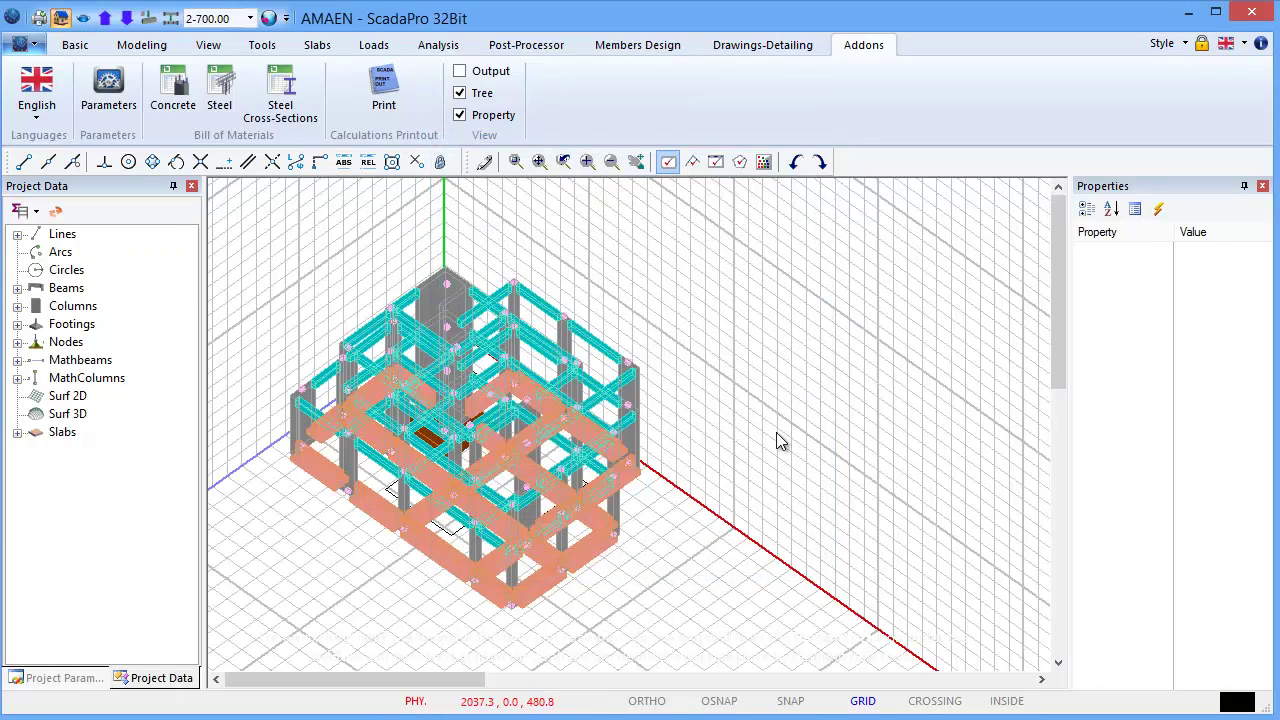
# Recalculate the drawing limits to fit the model (1877, 1100, 1401 cm) and apply them.
pyautogui.click(128, 108)
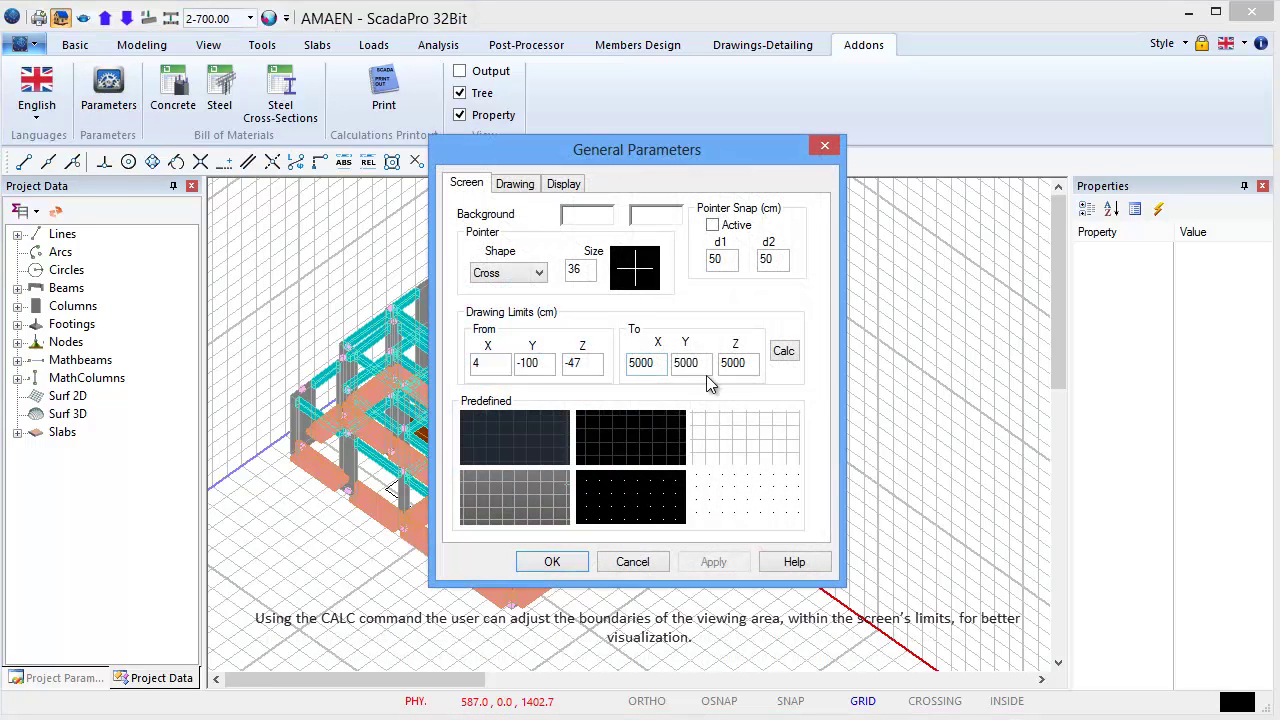
pyautogui.click(786, 353)
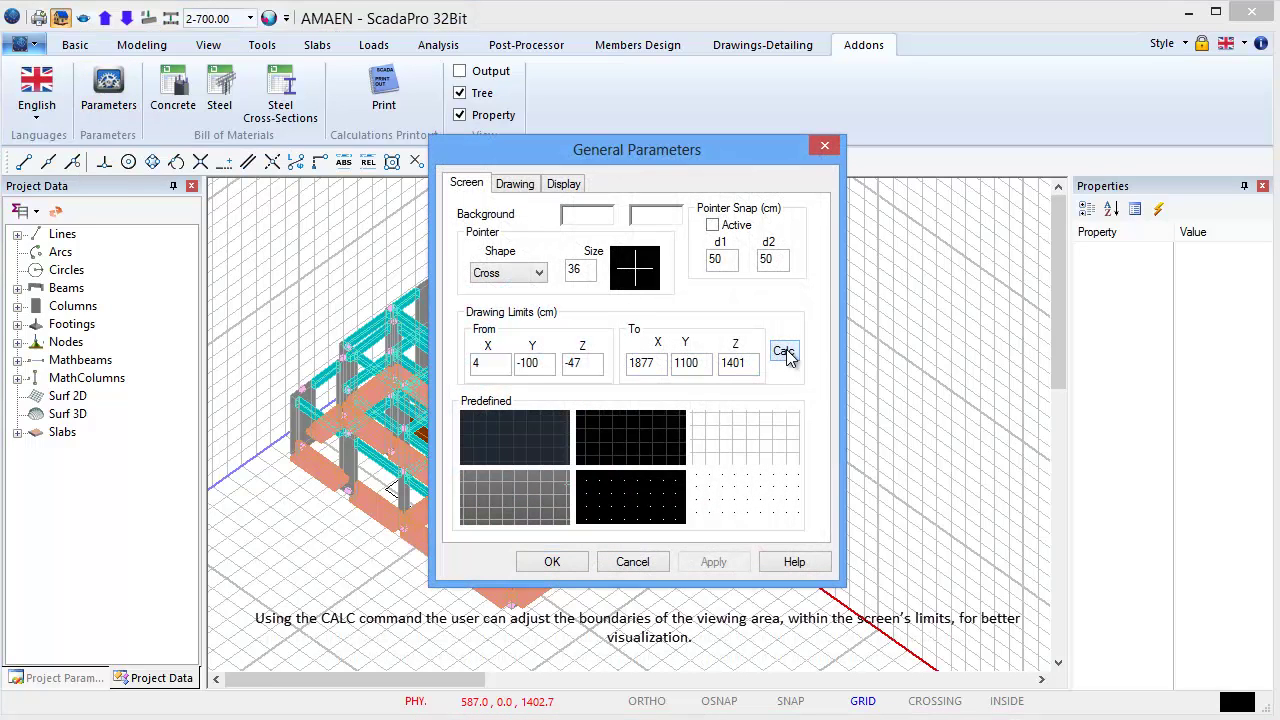
pyautogui.click(555, 561)
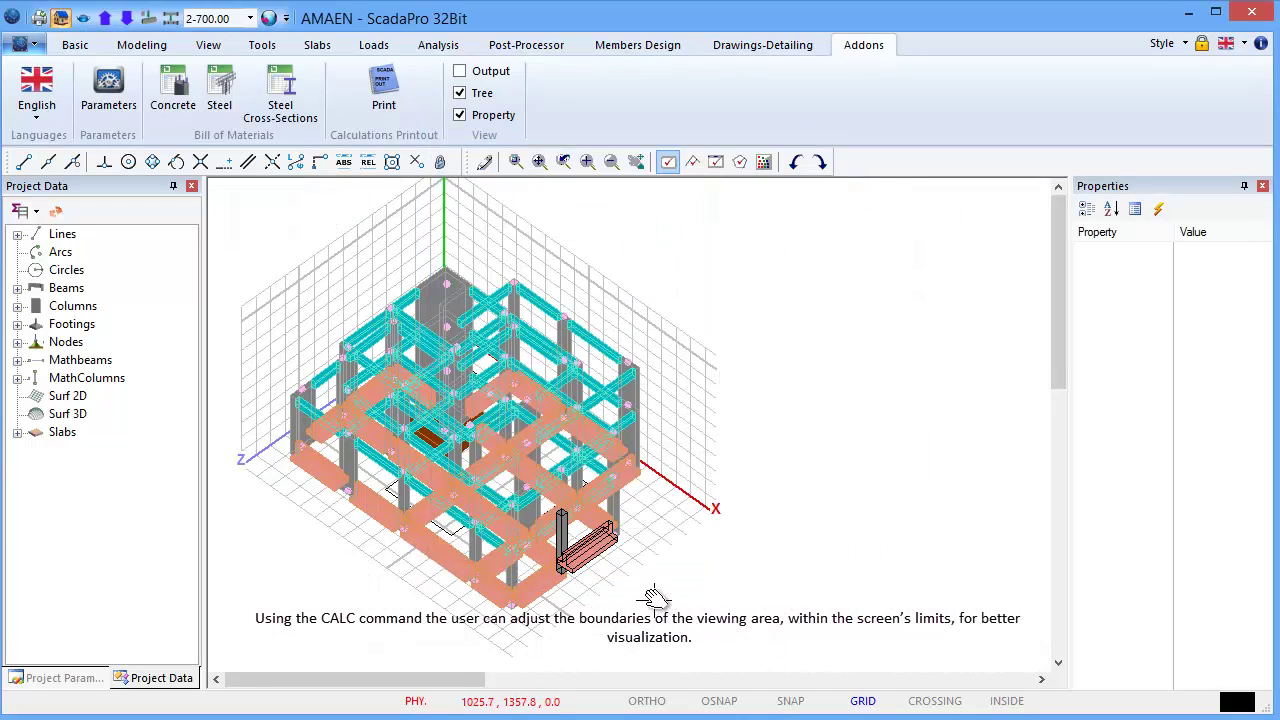
# Pan the model and preview the MATH. wireframe model, then return to the PHY. model.
pyautogui.moveTo(655, 597); pyautogui.dragTo(726, 577, button='middle')
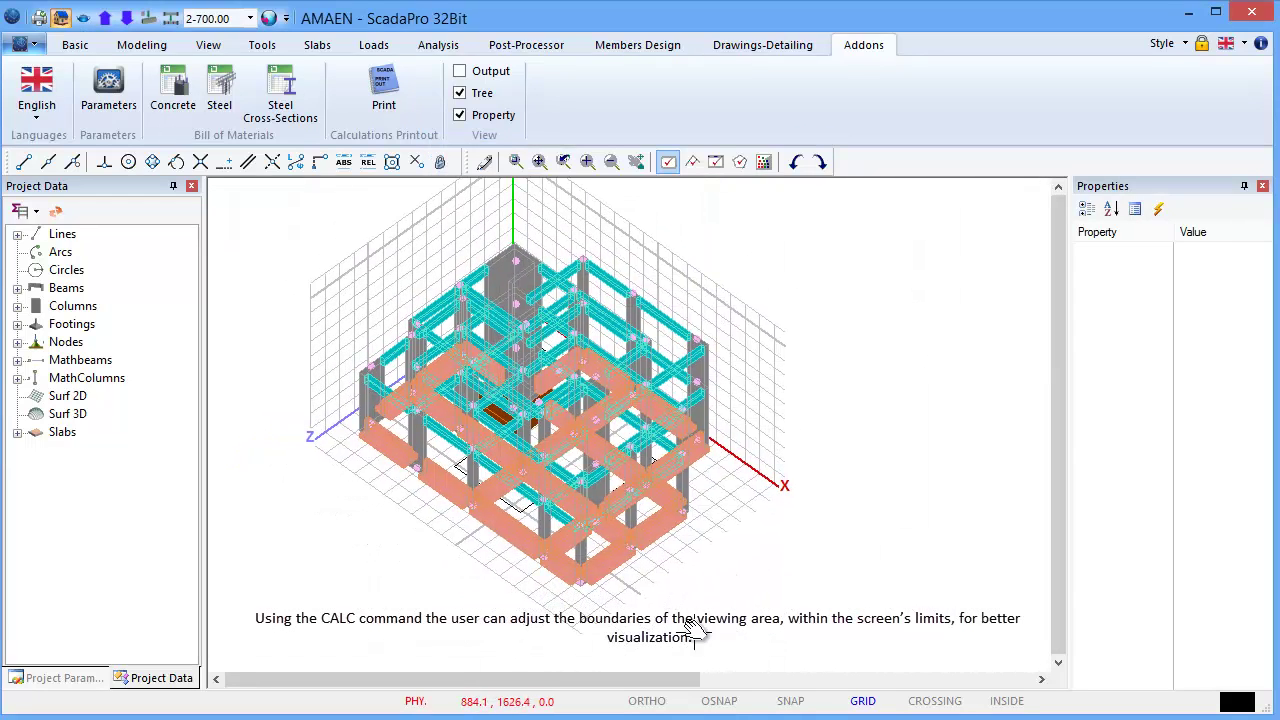
pyautogui.click(415, 702)
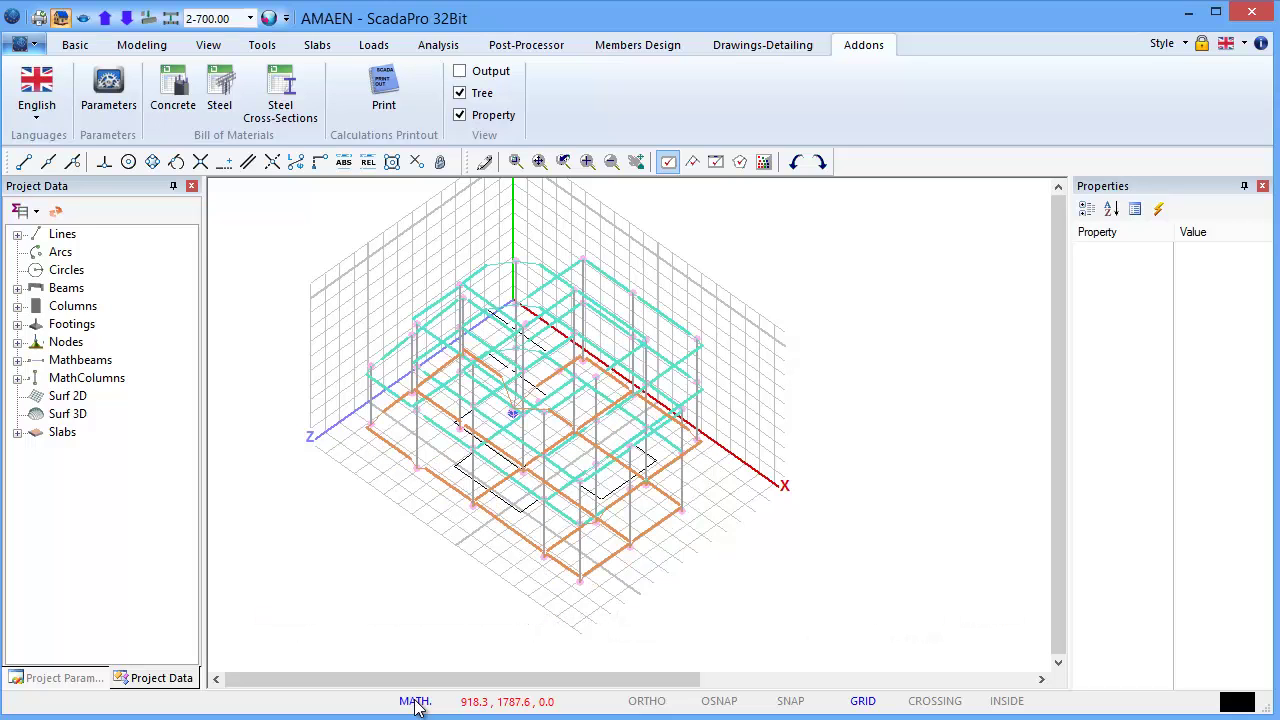
pyautogui.click(415, 702)
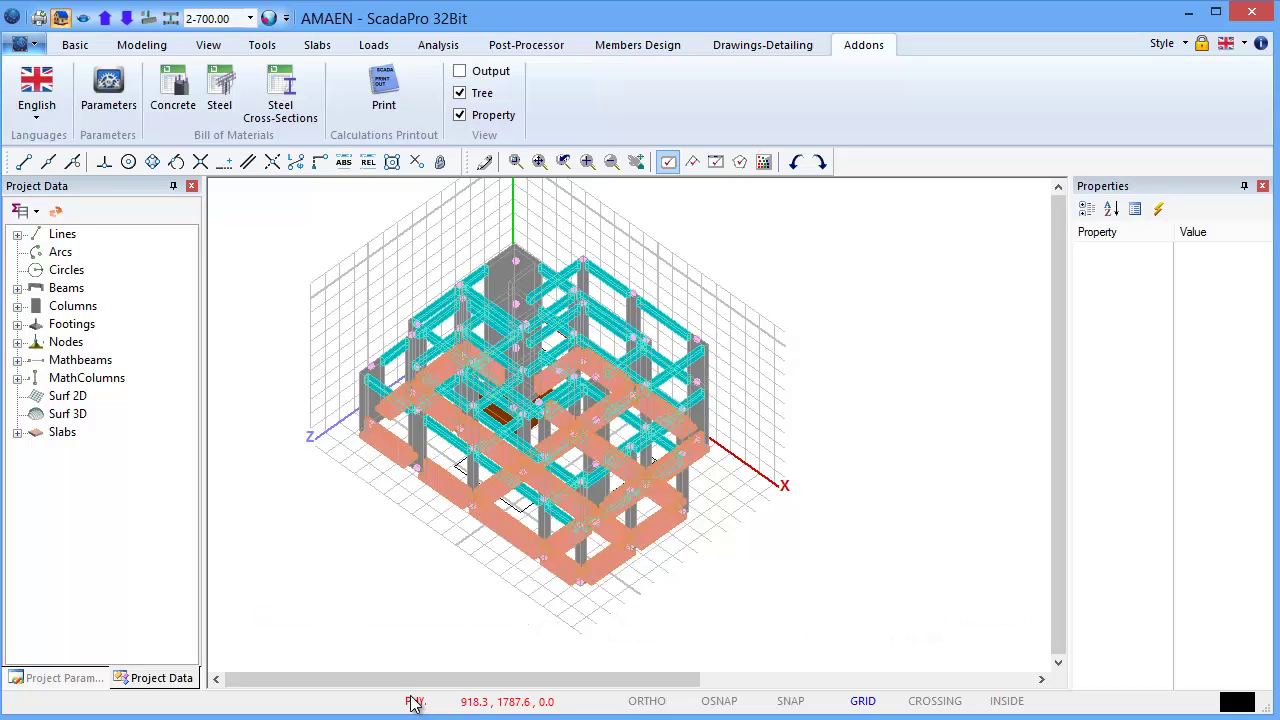
# Render the model shaded in 3D from a low side angle with the floor slabs shown.
pyautogui.click(83, 18)
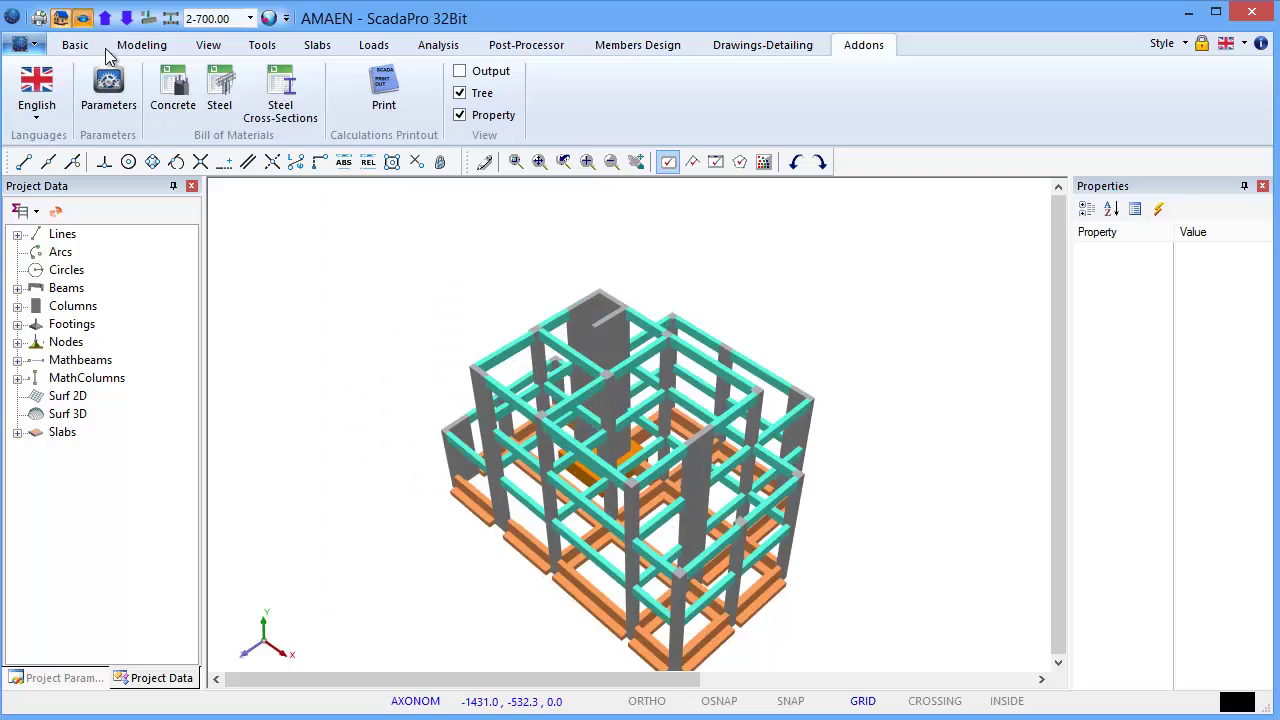
pyautogui.moveTo(572, 528); pyautogui.dragTo(314, 409, button='middle')
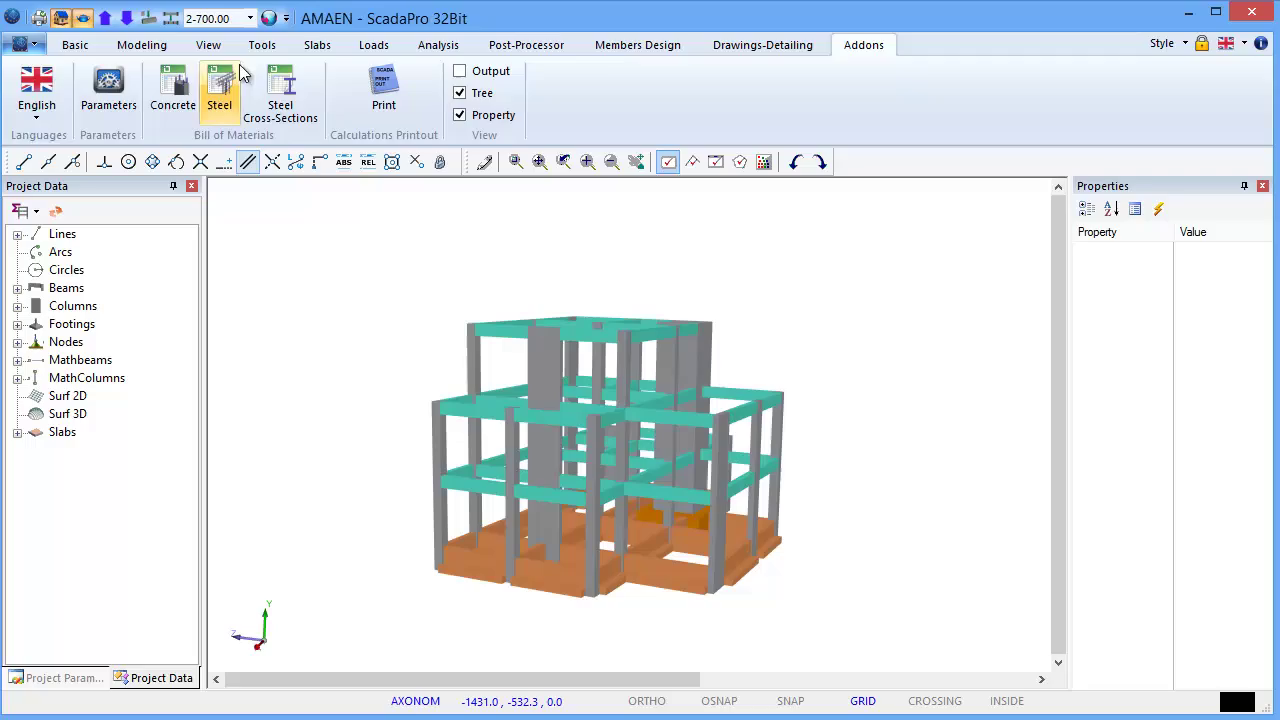
pyautogui.click(317, 45)
pyautogui.moveTo(642, 408); pyautogui.dragTo(626, 433, button='middle')
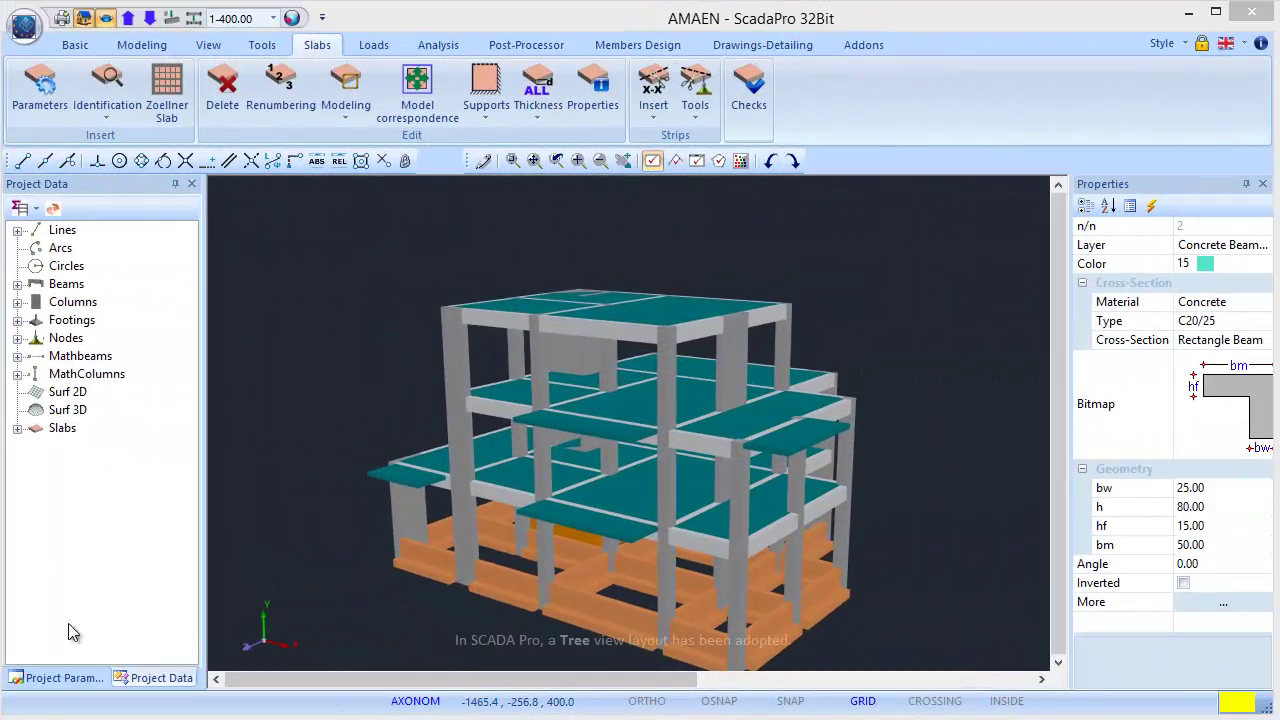
# Group the Project Data tree by All Objects and select beam 1 - 94 - 2-700.00 under Beams.
pyautogui.click(105, 18)
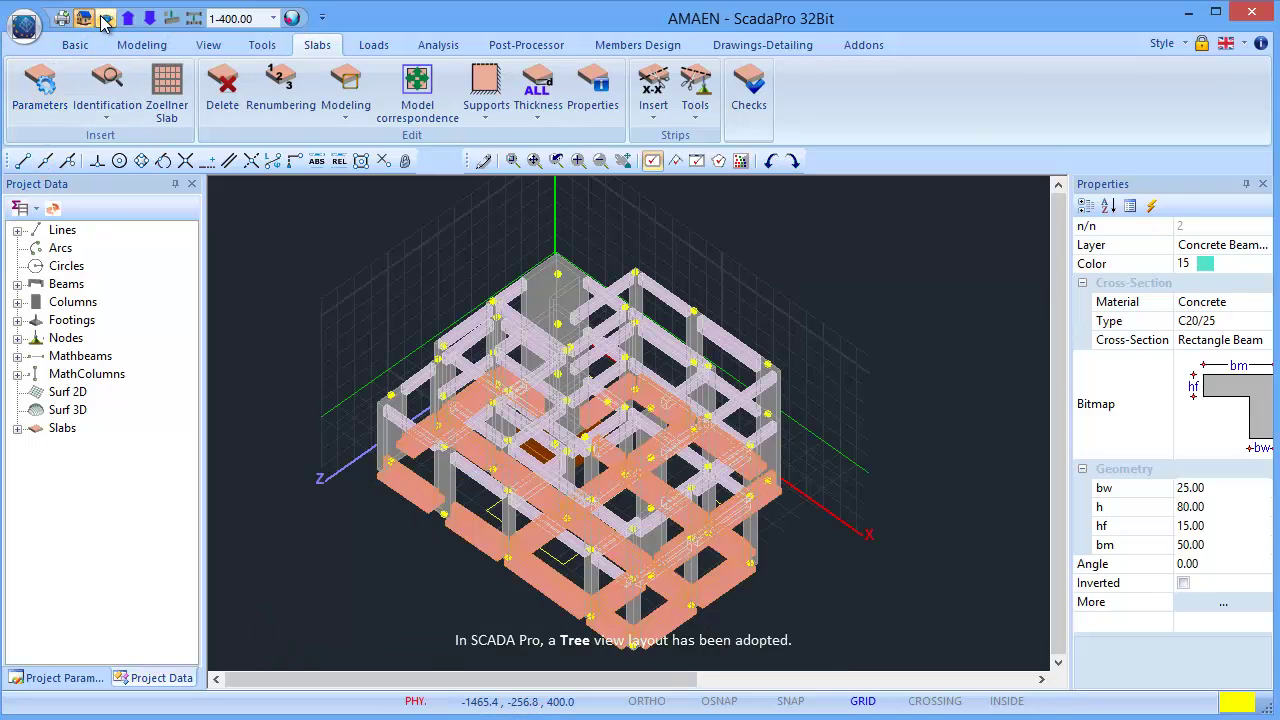
pyautogui.click(35, 210)
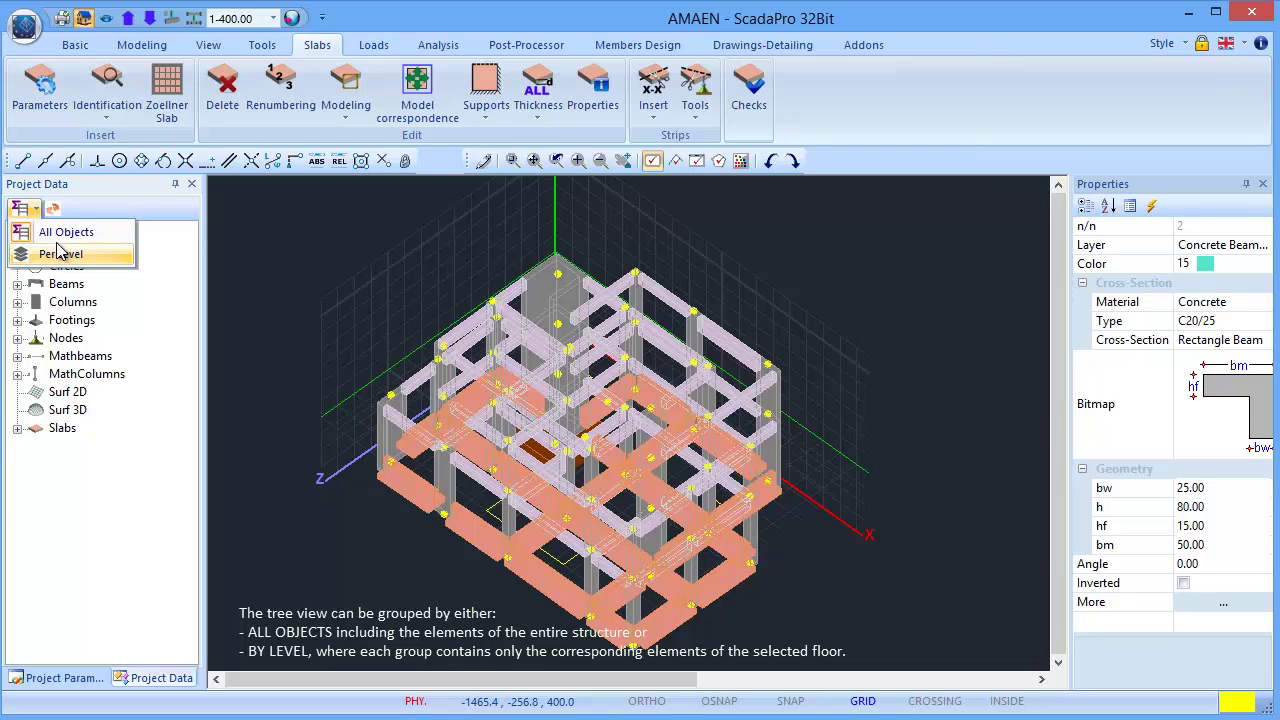
pyautogui.click(62, 235)
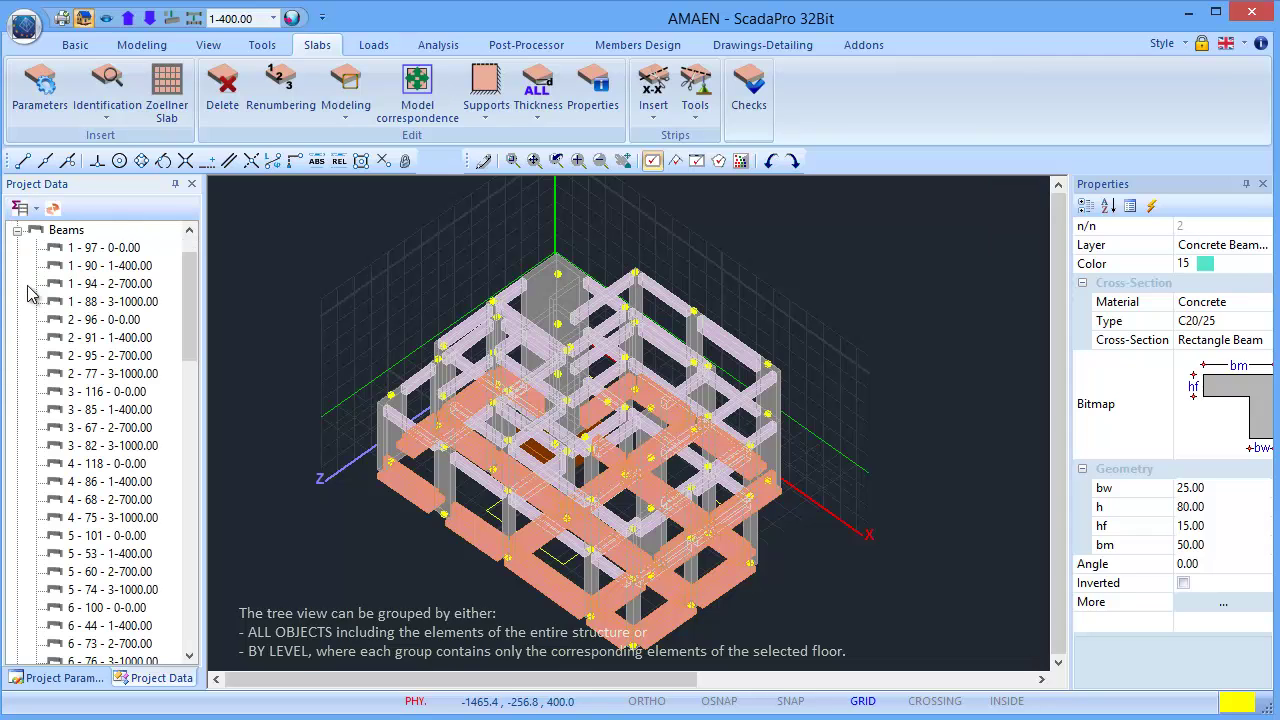
pyautogui.click(108, 302)
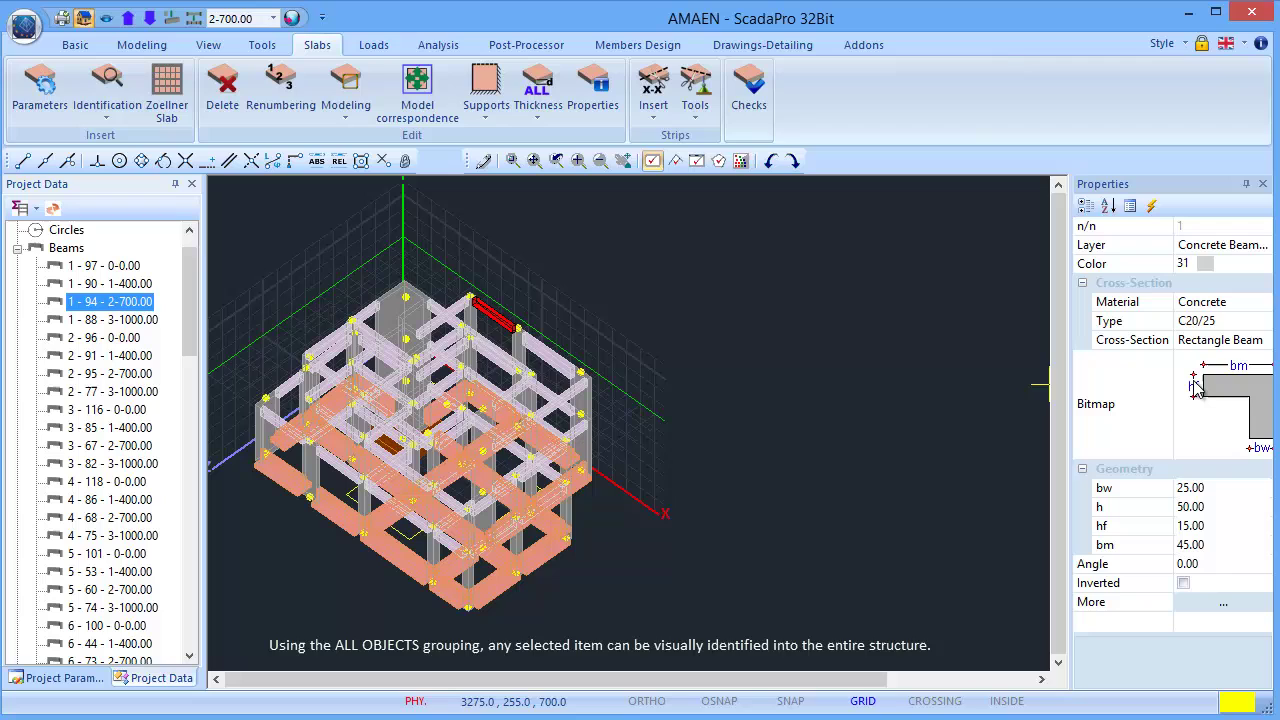
# Group the tree Per Level, list floor 1 - 400.00's beams, and pick beam 9 - 49 in the model.
pyautogui.click(52, 210)
pyautogui.click(35, 208)
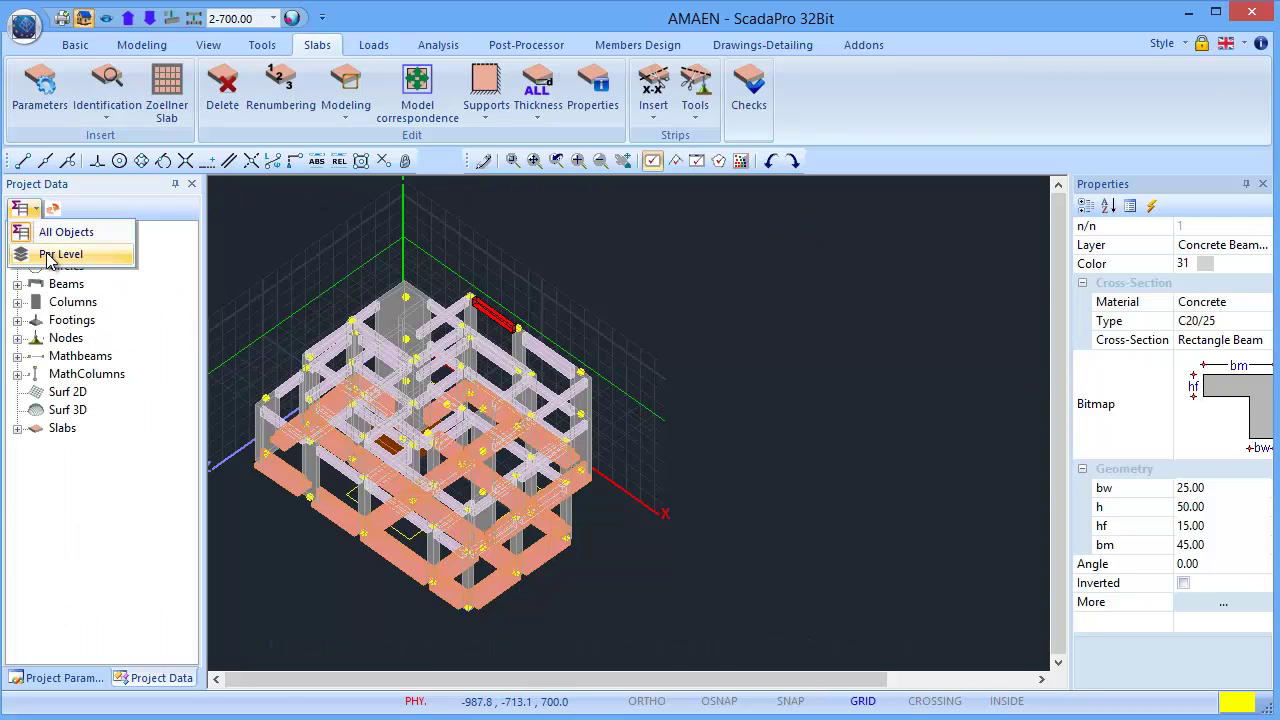
pyautogui.click(50, 257)
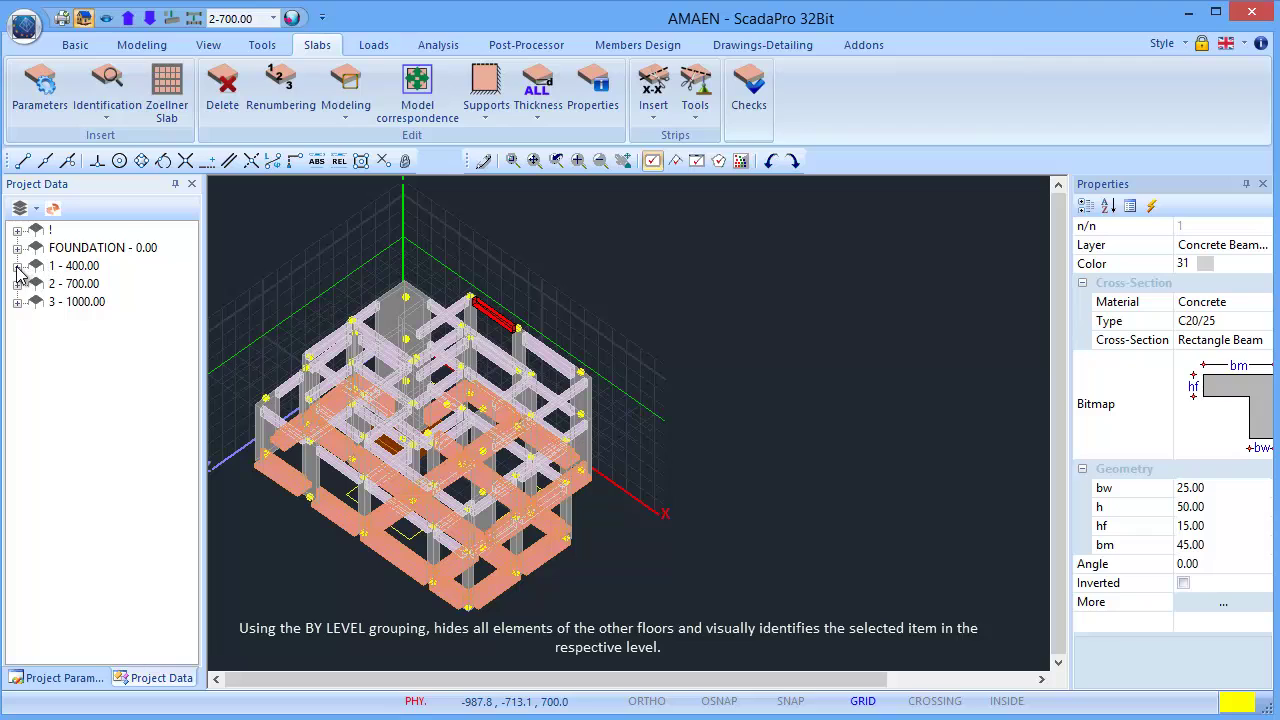
pyautogui.click(17, 266)
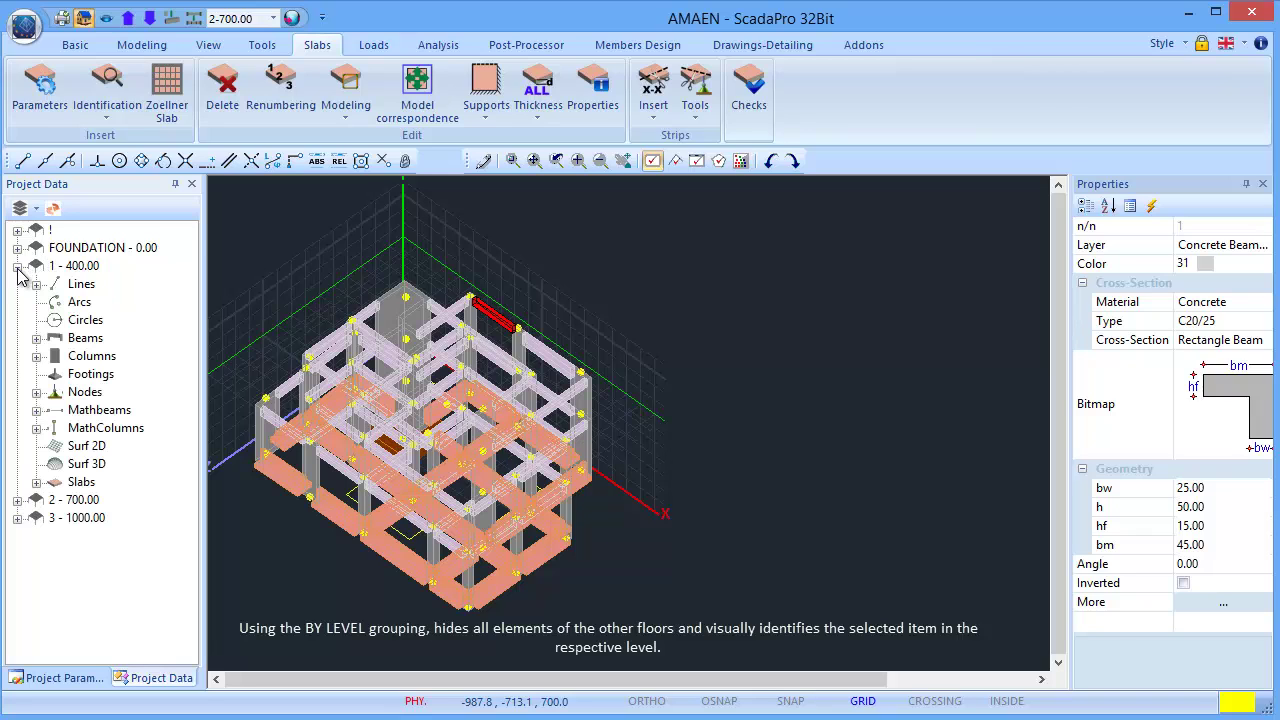
pyautogui.click(36, 338)
pyautogui.click(110, 375)
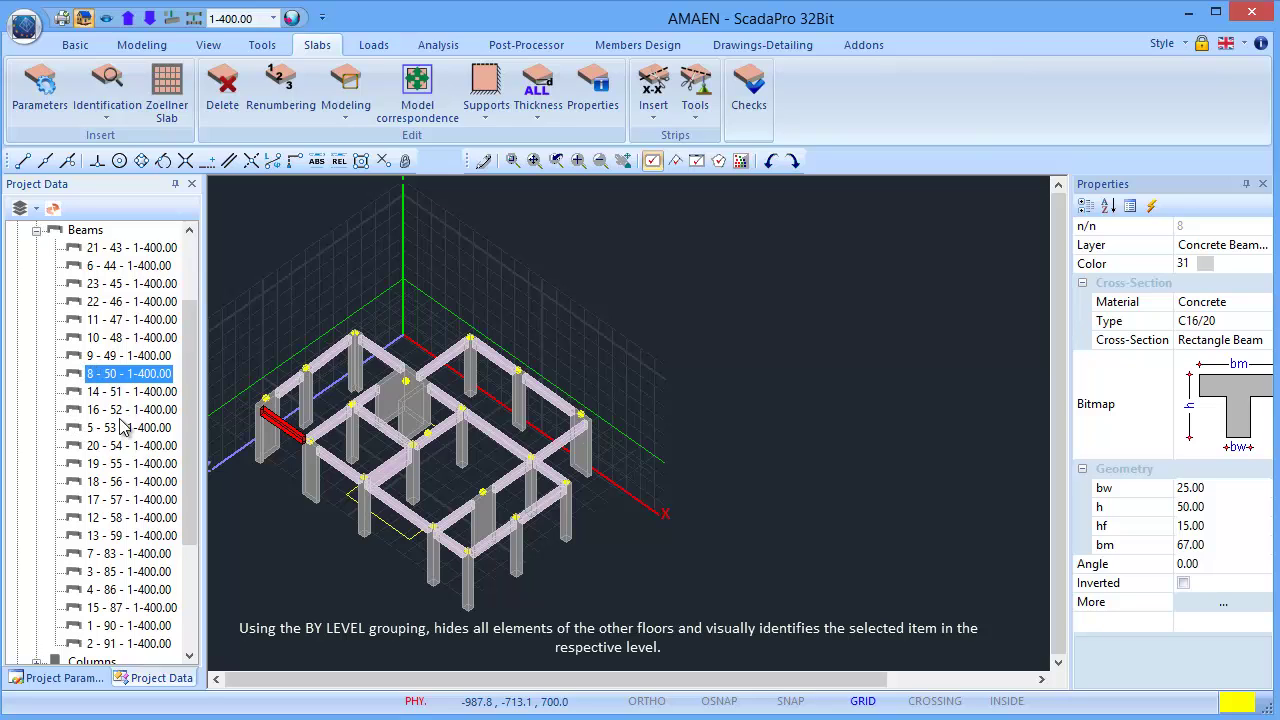
pyautogui.click(345, 477)
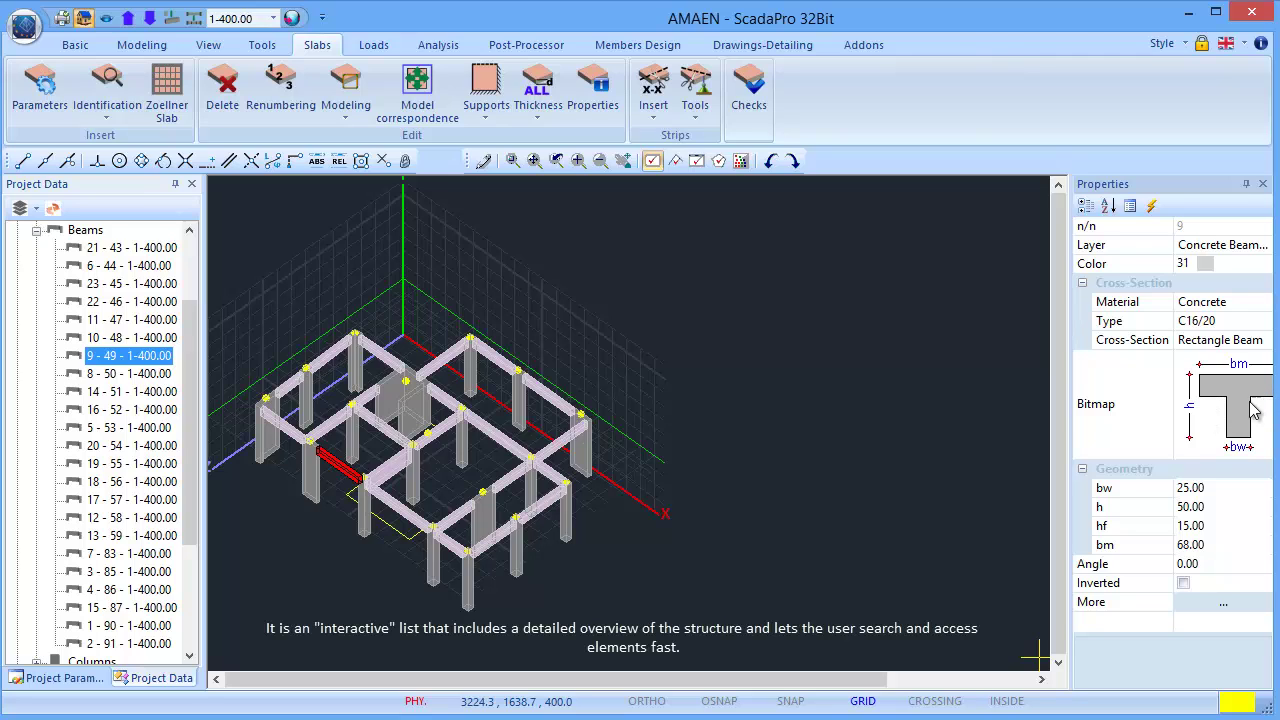
# Set beam 9's section height h to 100 in Properties.
pyautogui.click(1195, 507)
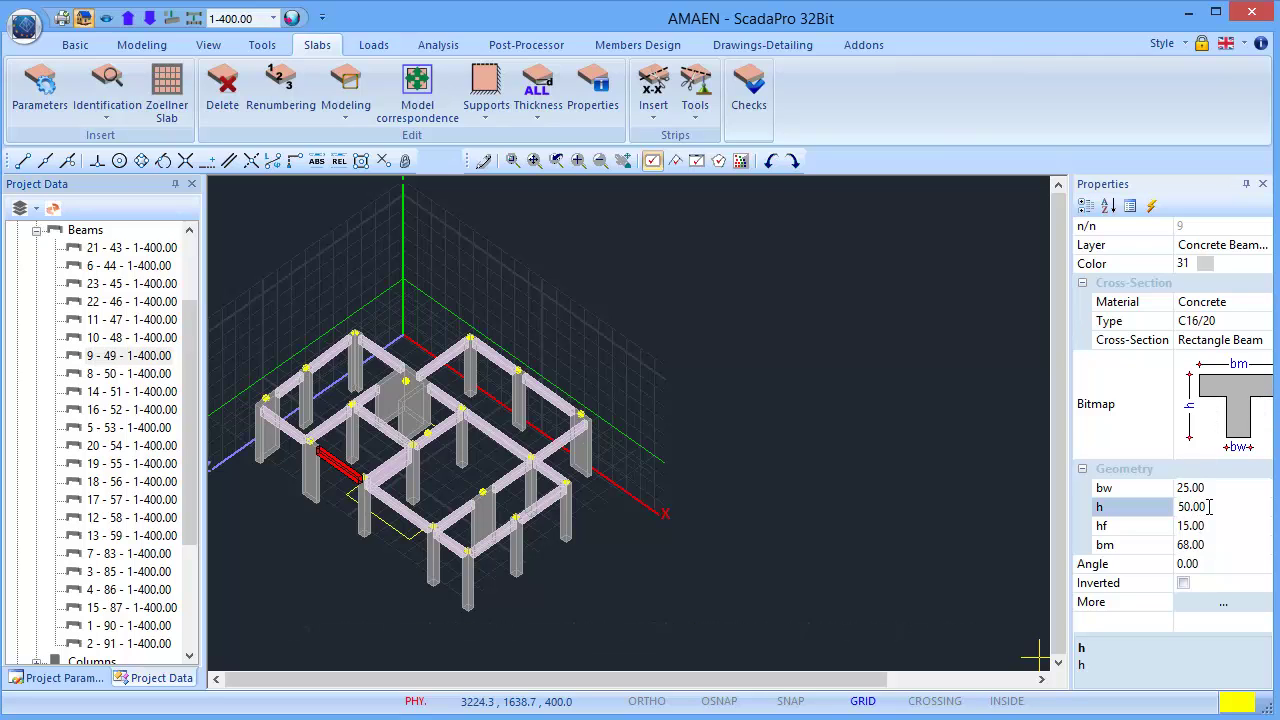
pyautogui.write('100')
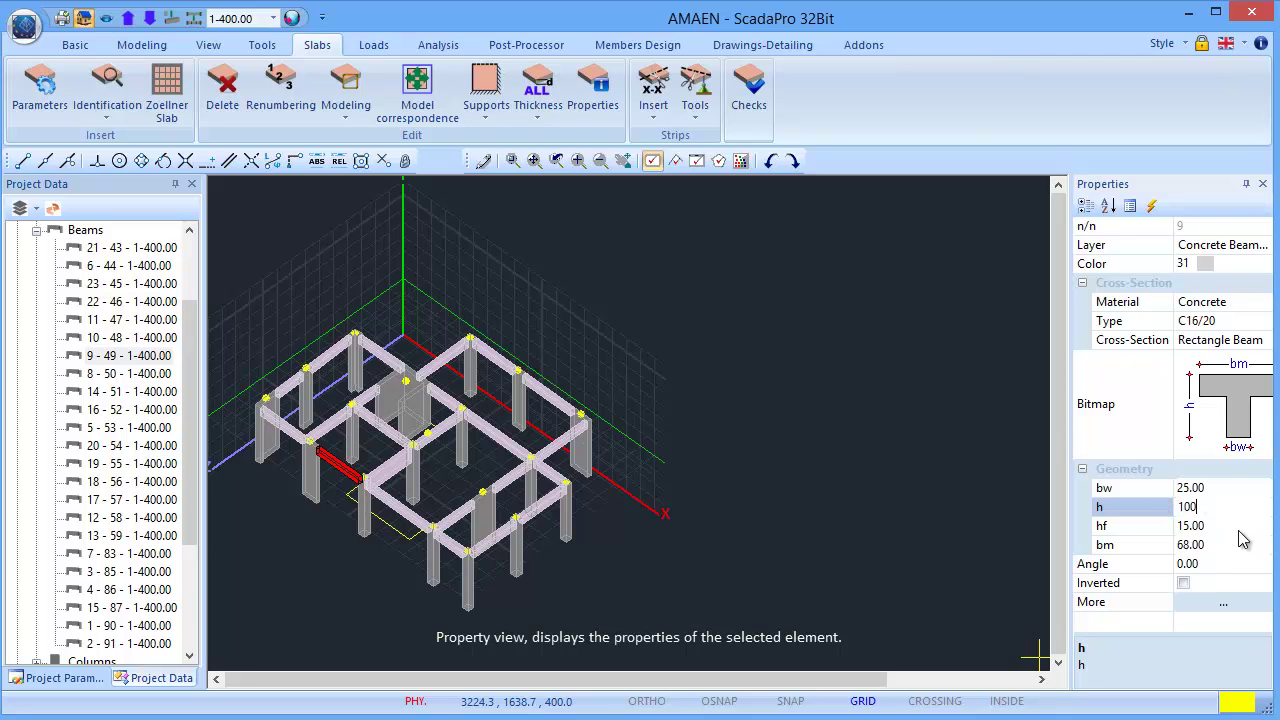
pyautogui.click(1240, 527)
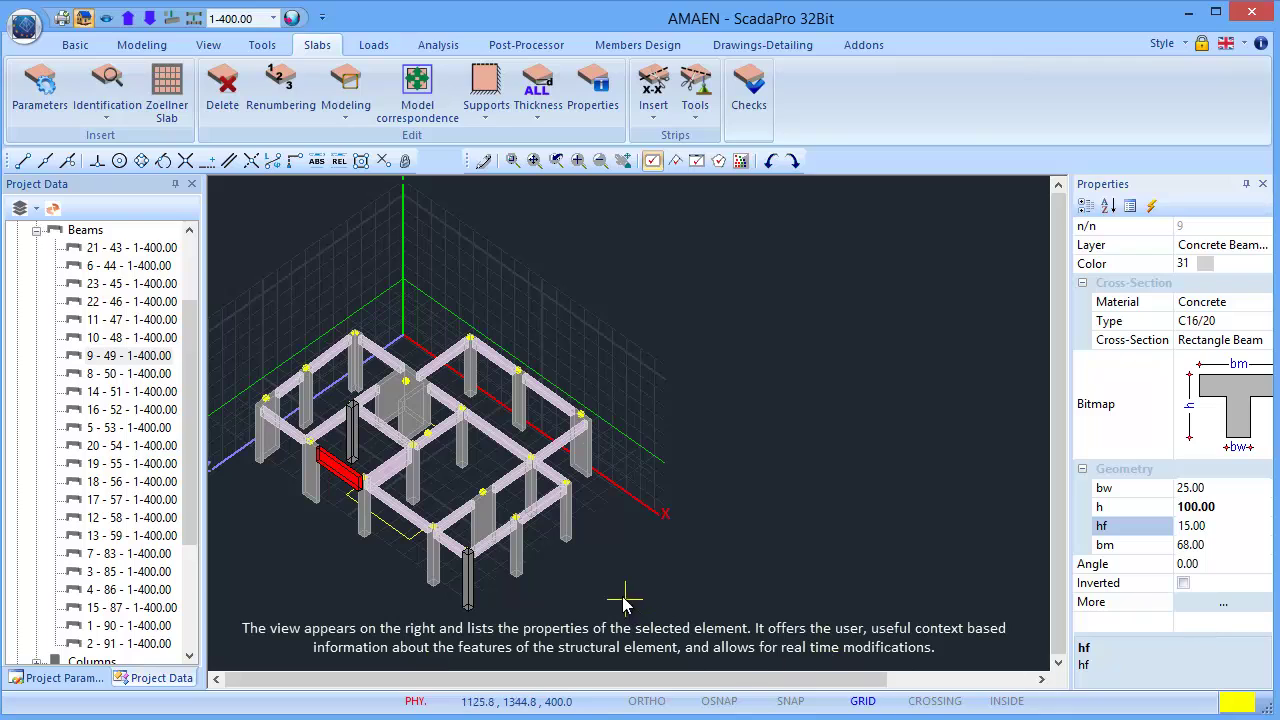
# Change beam 20 - 54 - 1-400.00's height h from 50 to 80 in the Beam dialog.
pyautogui.click(150, 446)
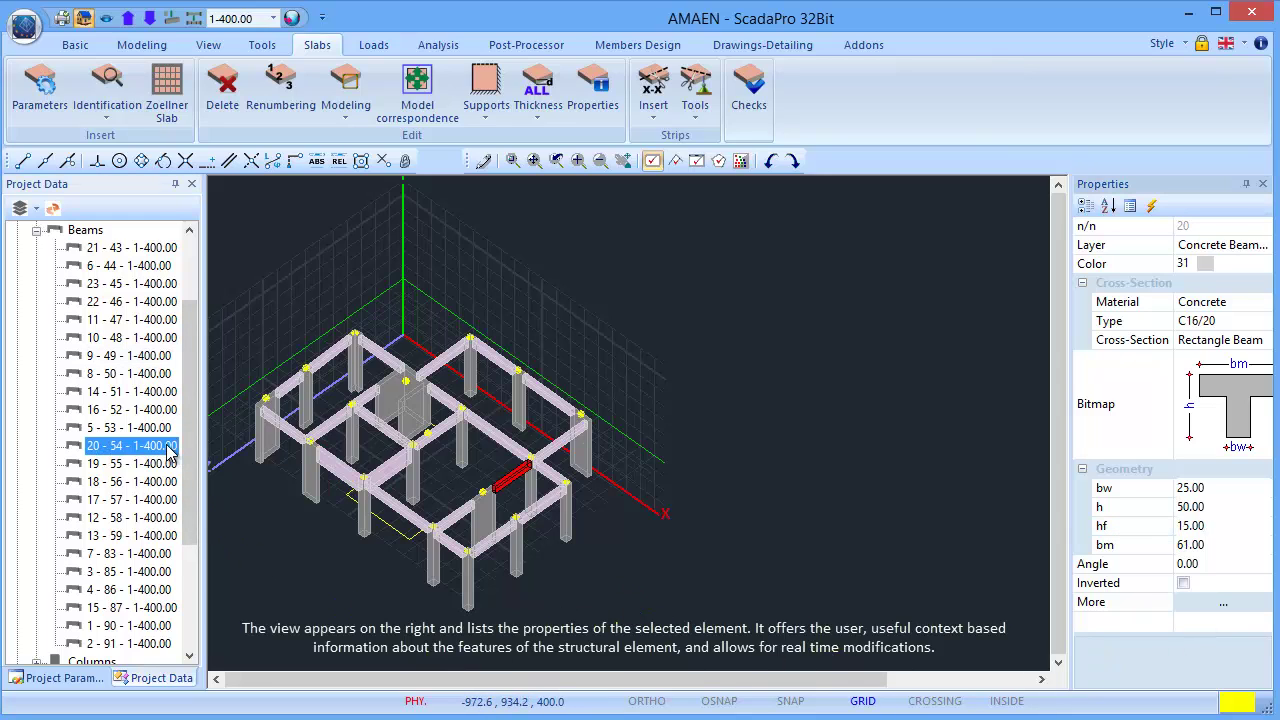
pyautogui.click(1238, 610)
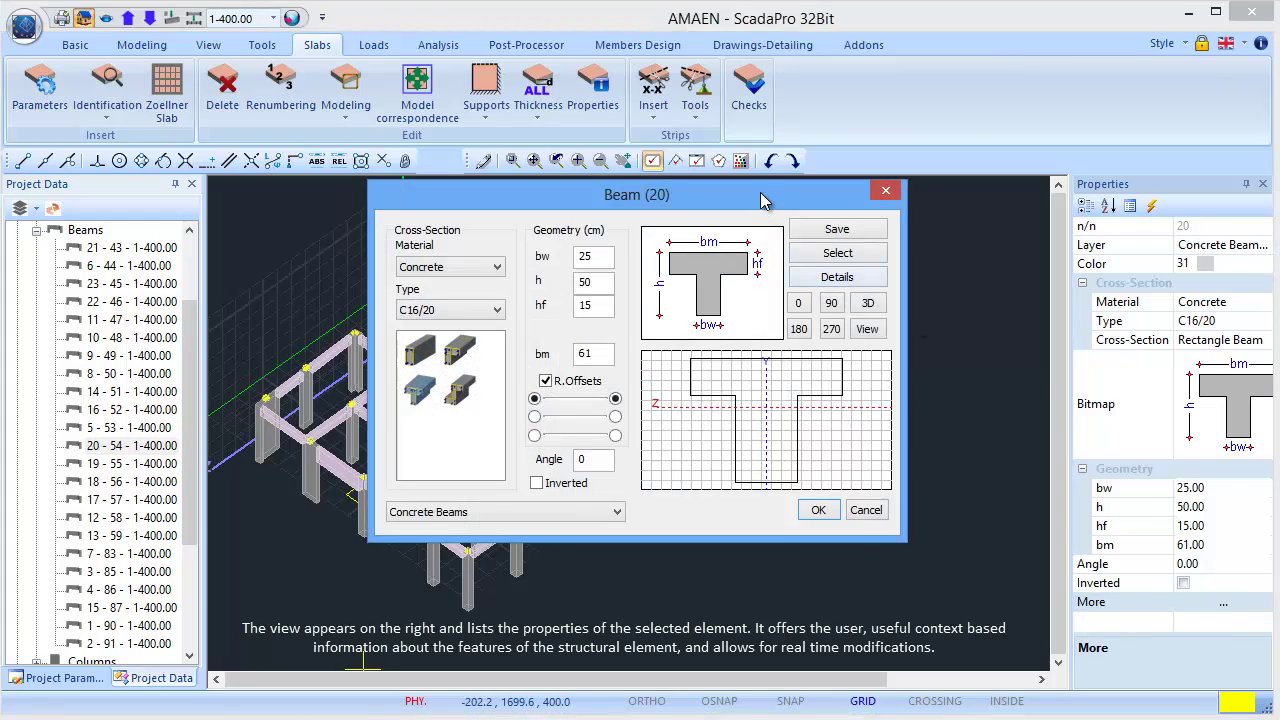
pyautogui.moveTo(766, 196); pyautogui.dragTo(1088, 136)
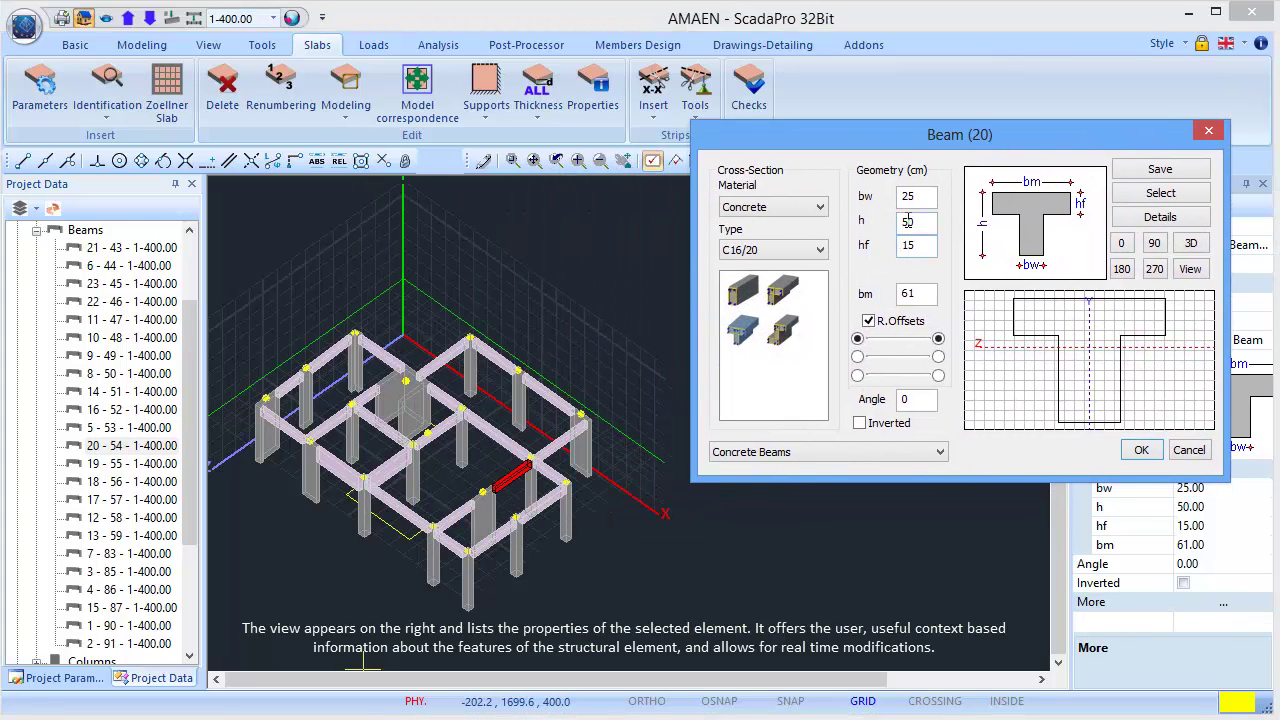
pyautogui.moveTo(917, 223); pyautogui.dragTo(872, 231)
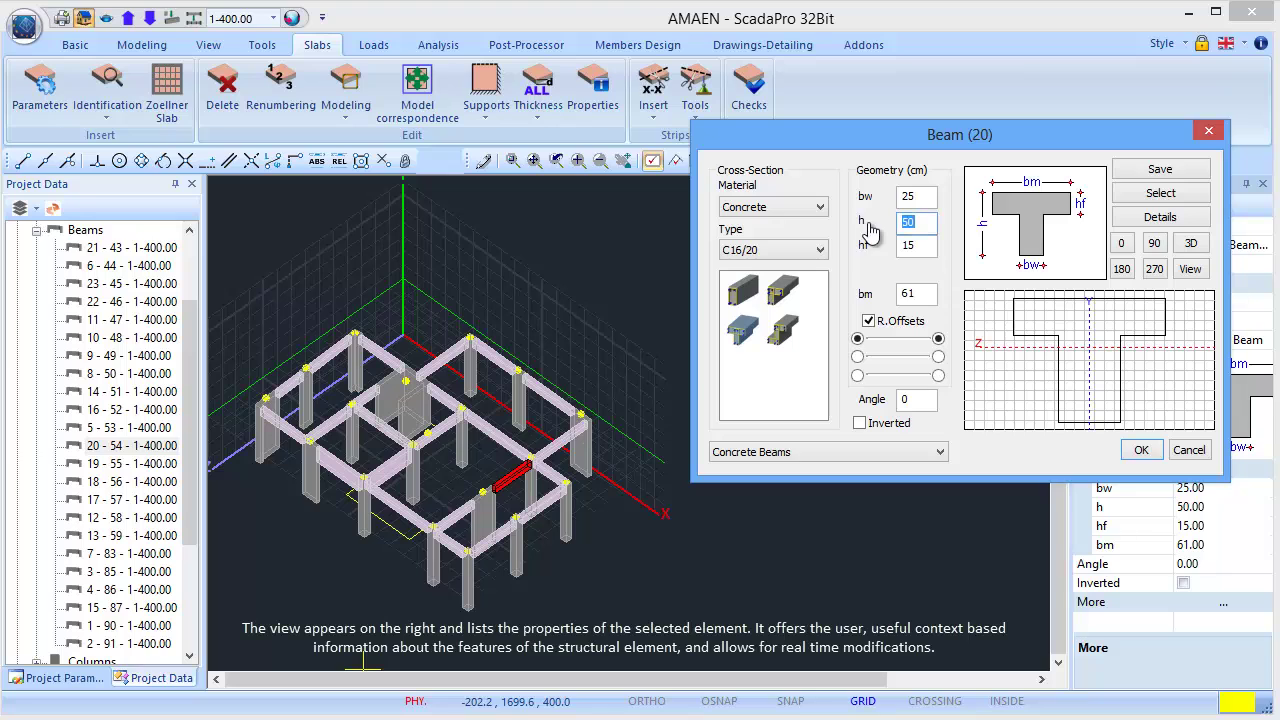
pyautogui.write('80')
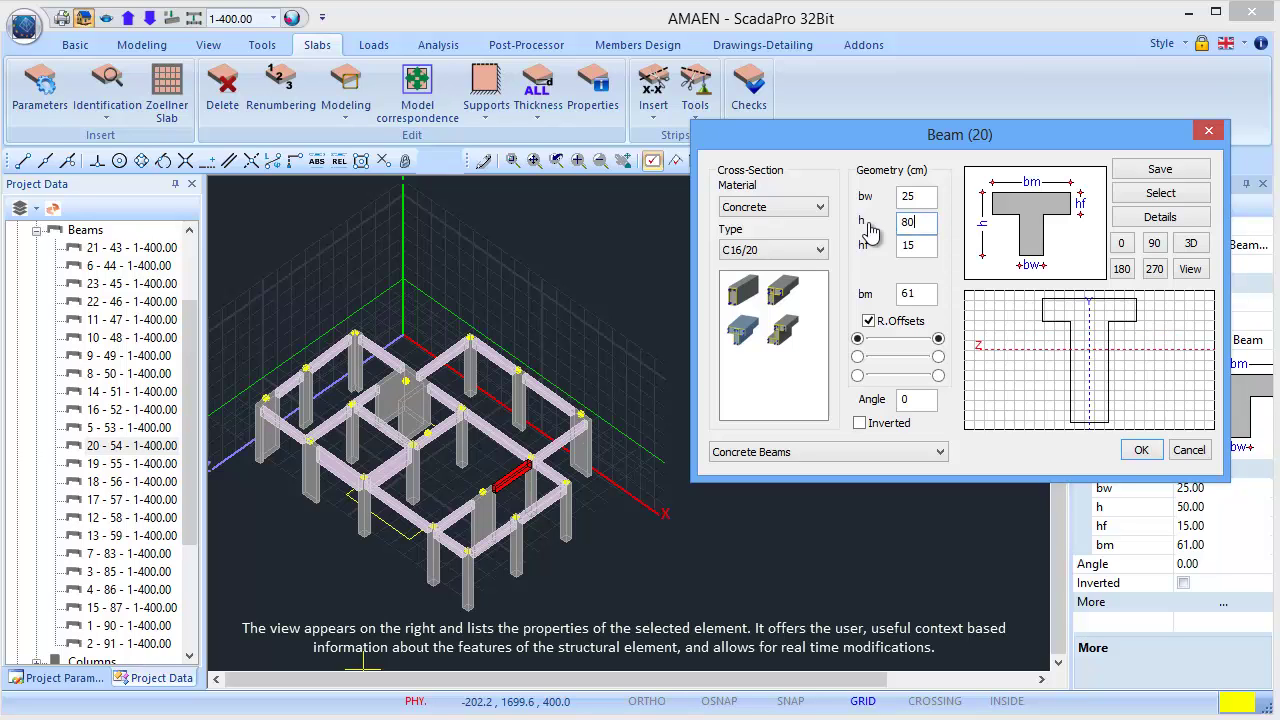
pyautogui.click(1143, 451)
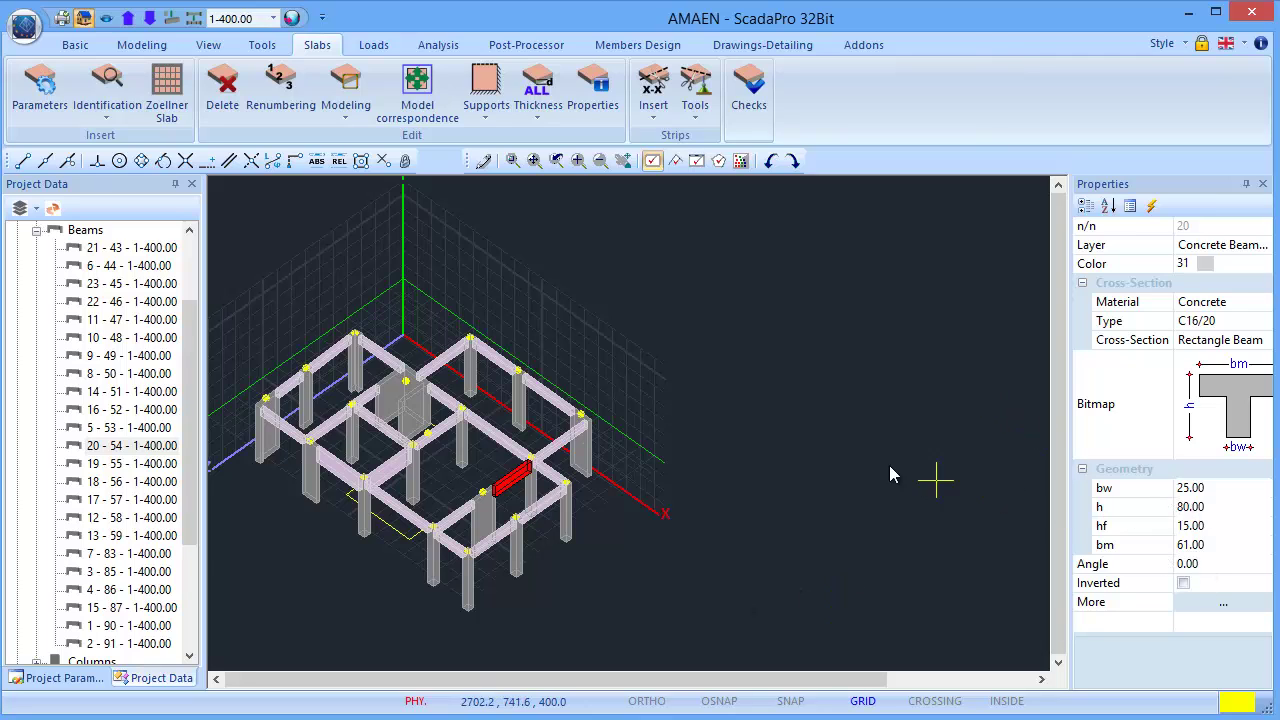
# Show the whole model with View All, try the Office 2007 Black style, then switch to Silver.
pyautogui.rightClick(724, 396)
pyautogui.click(690, 401)
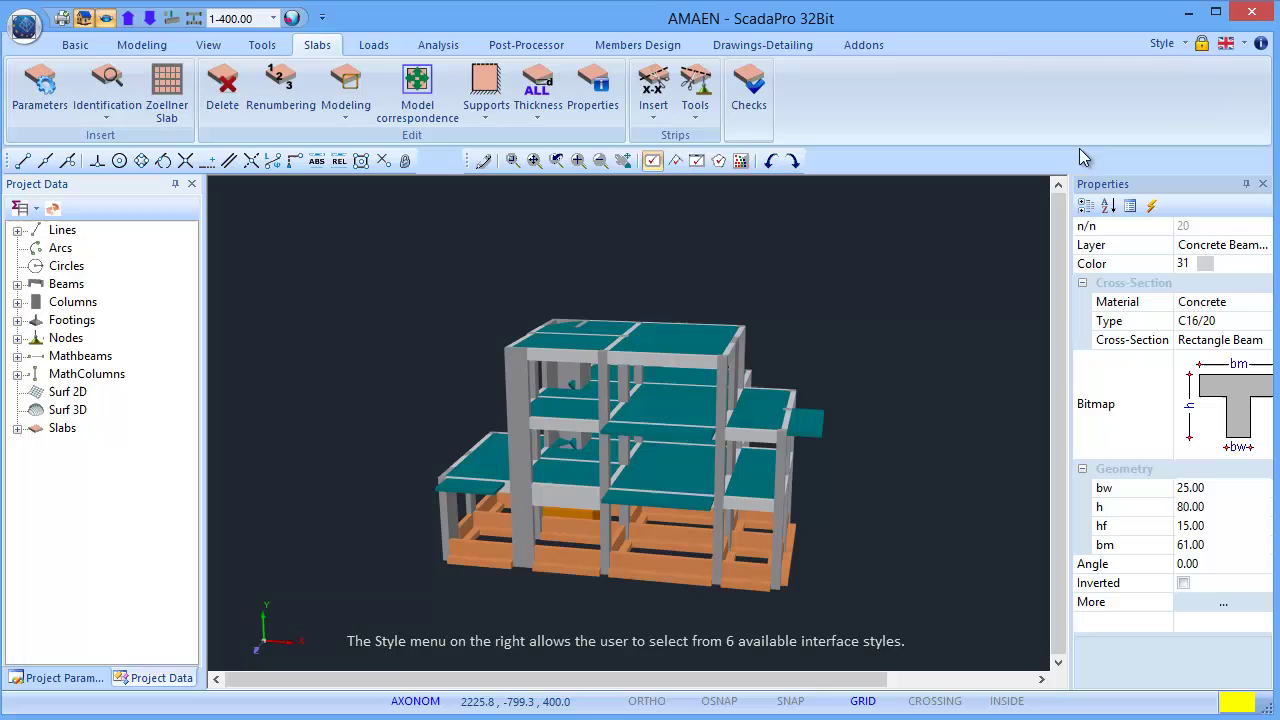
pyautogui.click(1183, 43)
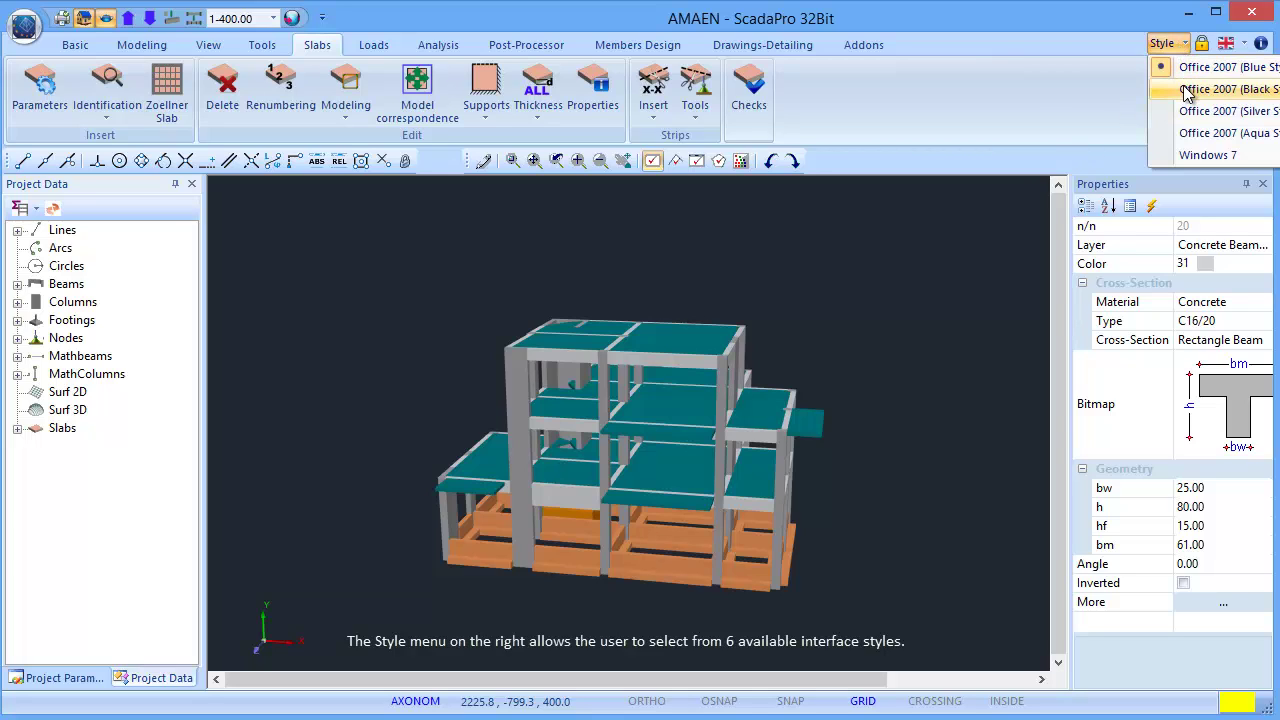
pyautogui.click(1183, 88)
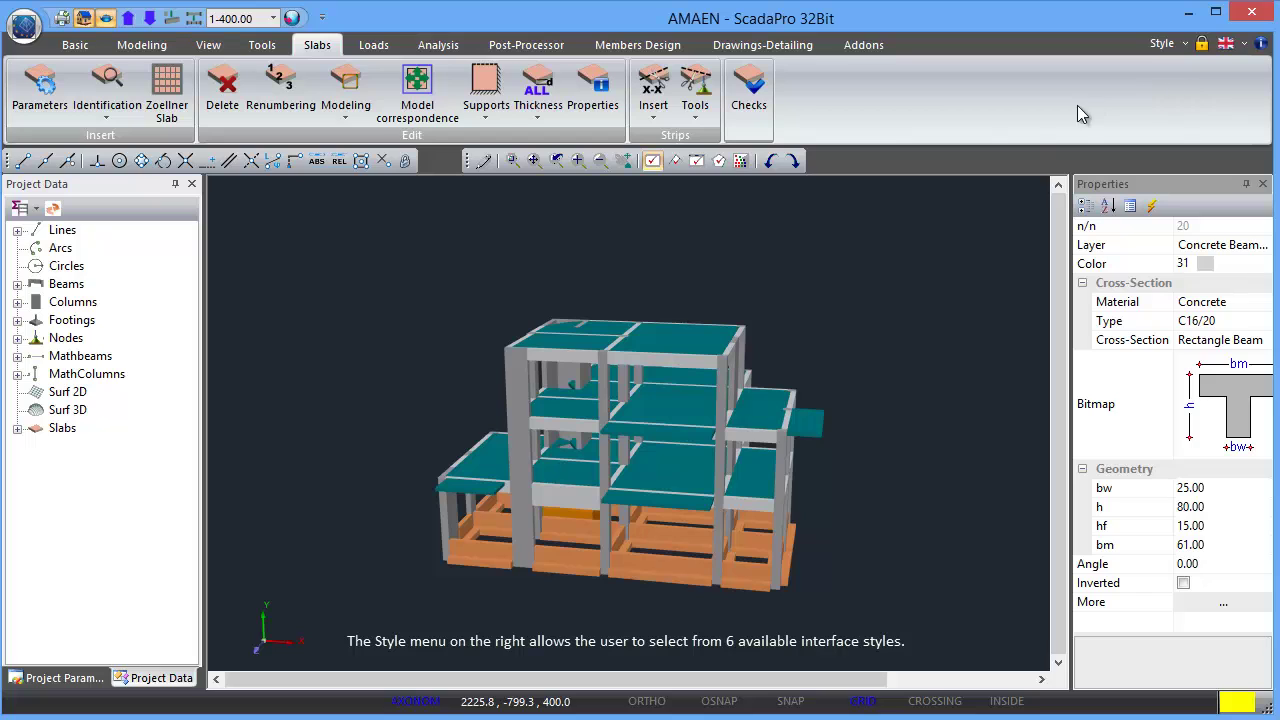
pyautogui.click(1178, 44)
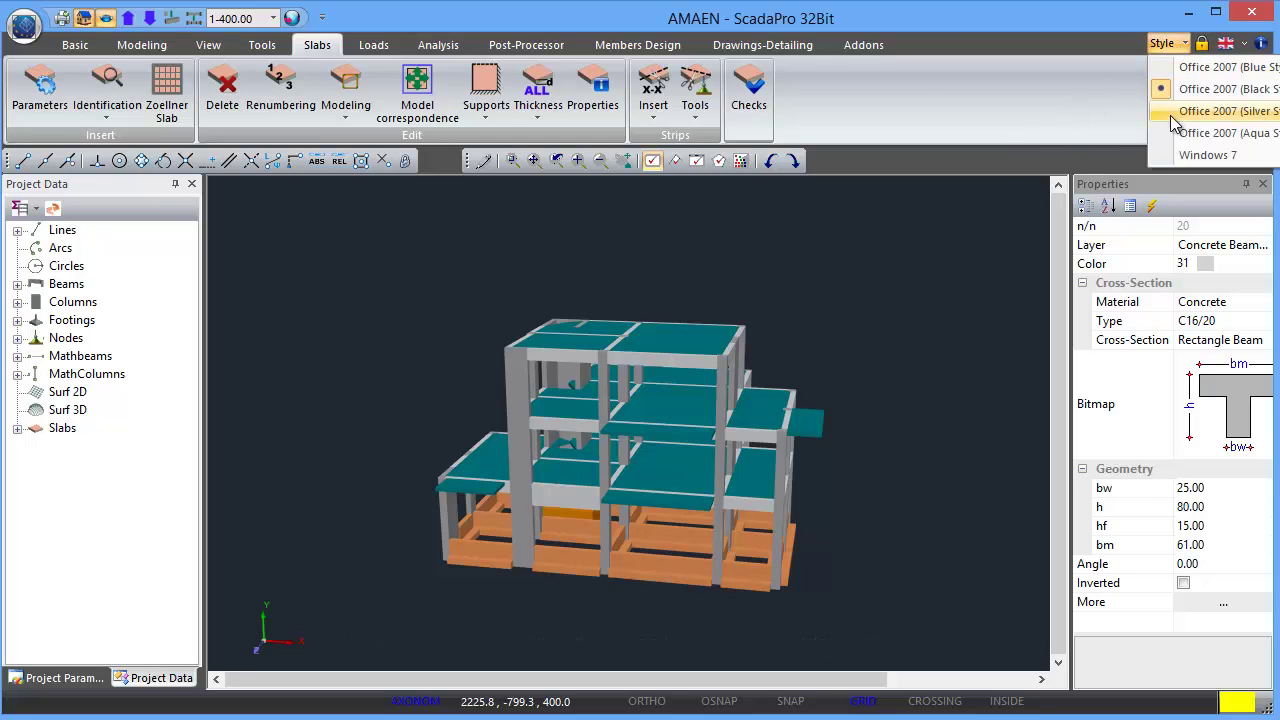
pyautogui.click(1176, 114)
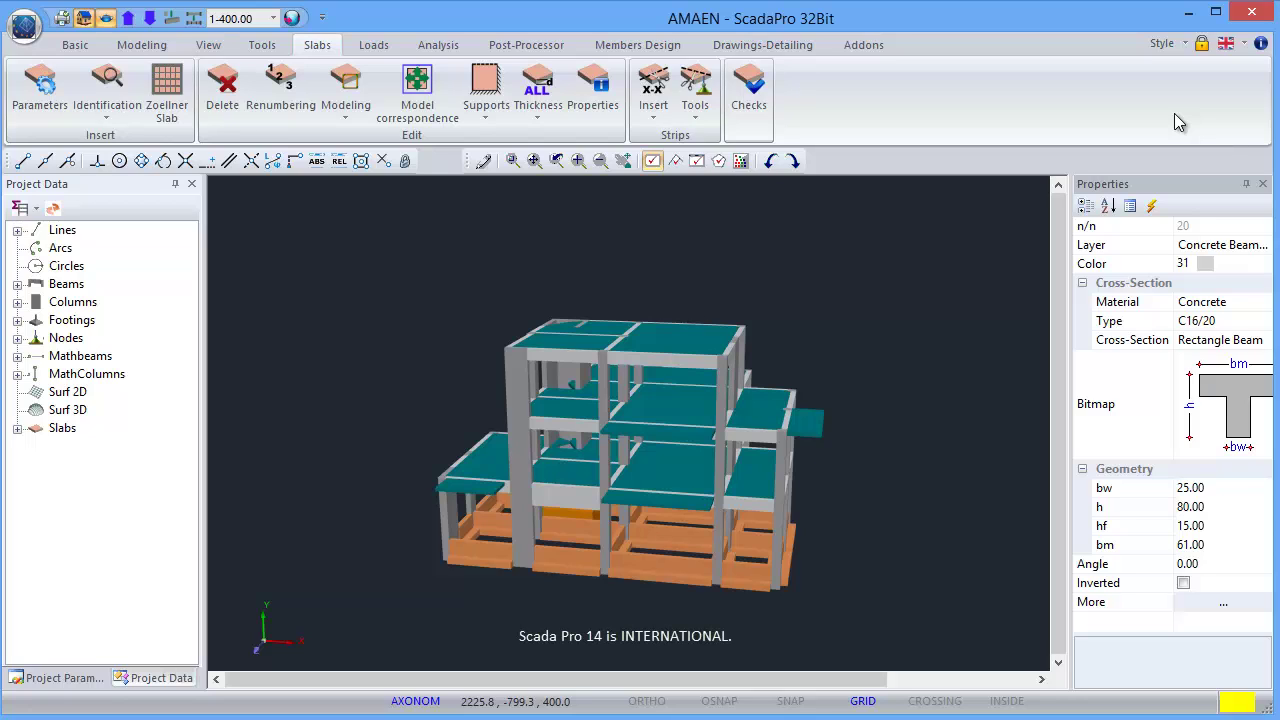
# Switch the interface language to Greek, saving the model to the Scada file when prompted.
pyautogui.click(1243, 44)
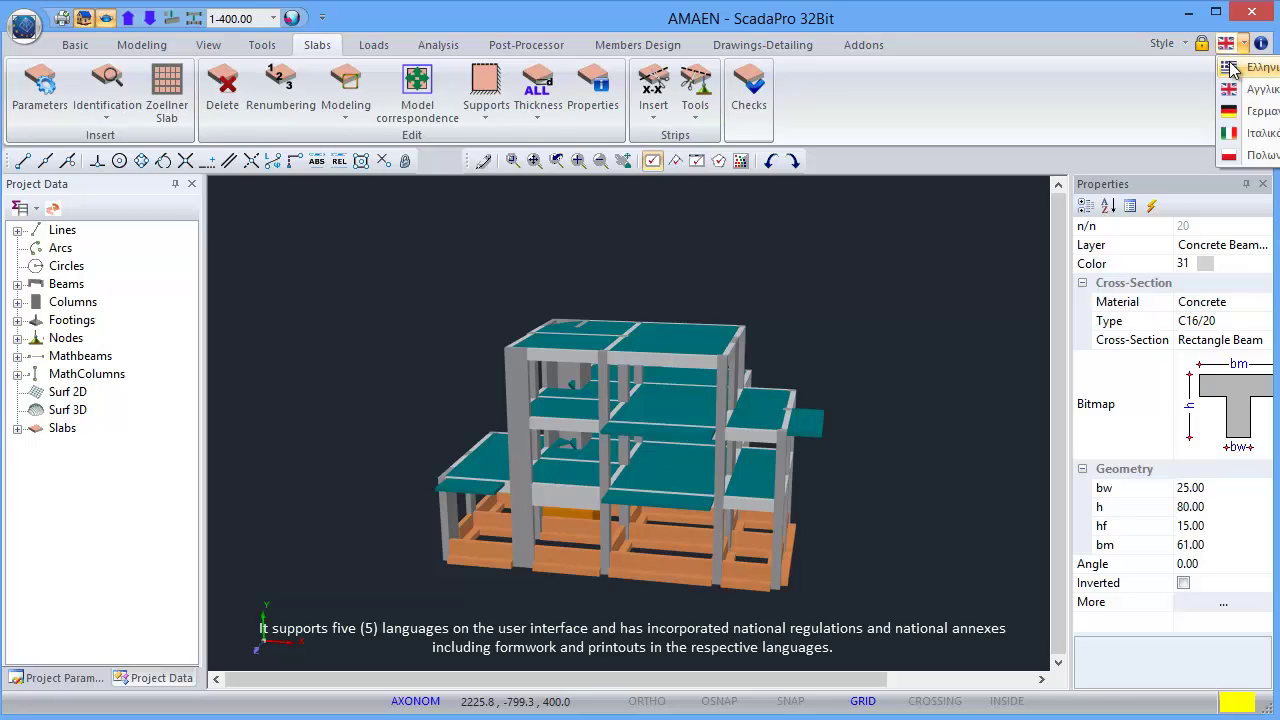
pyautogui.click(1232, 68)
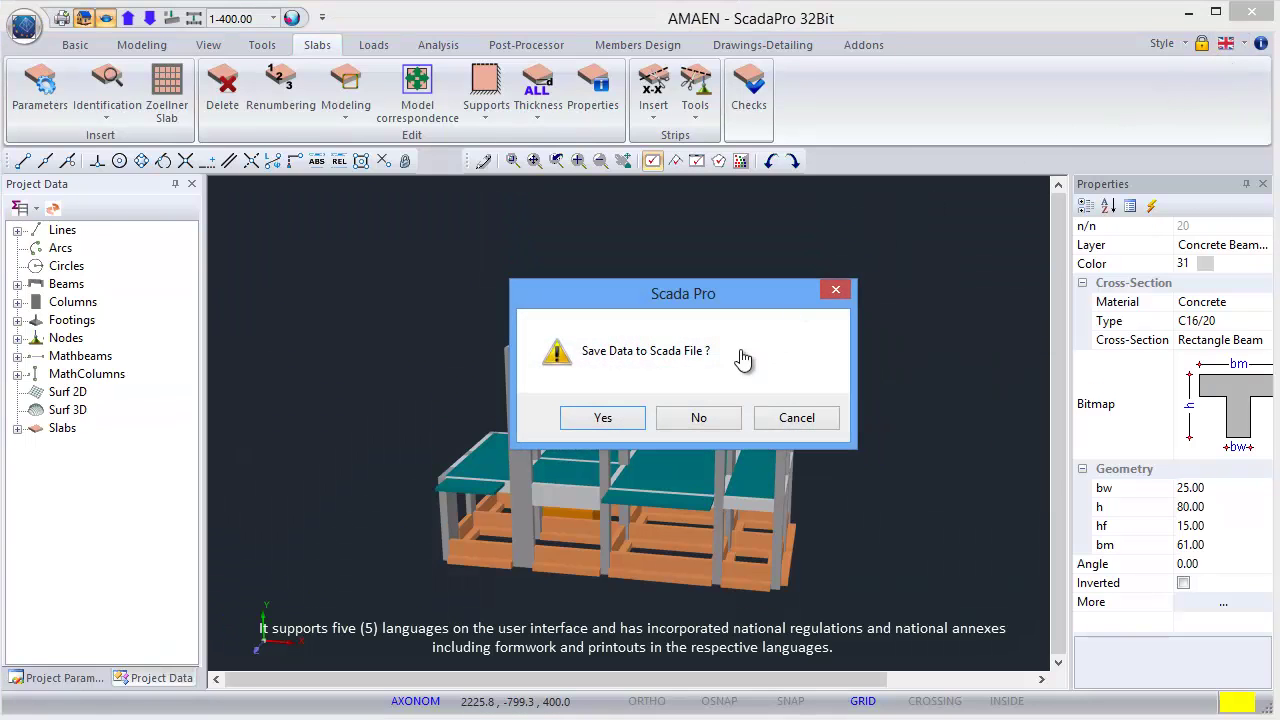
pyautogui.click(603, 418)
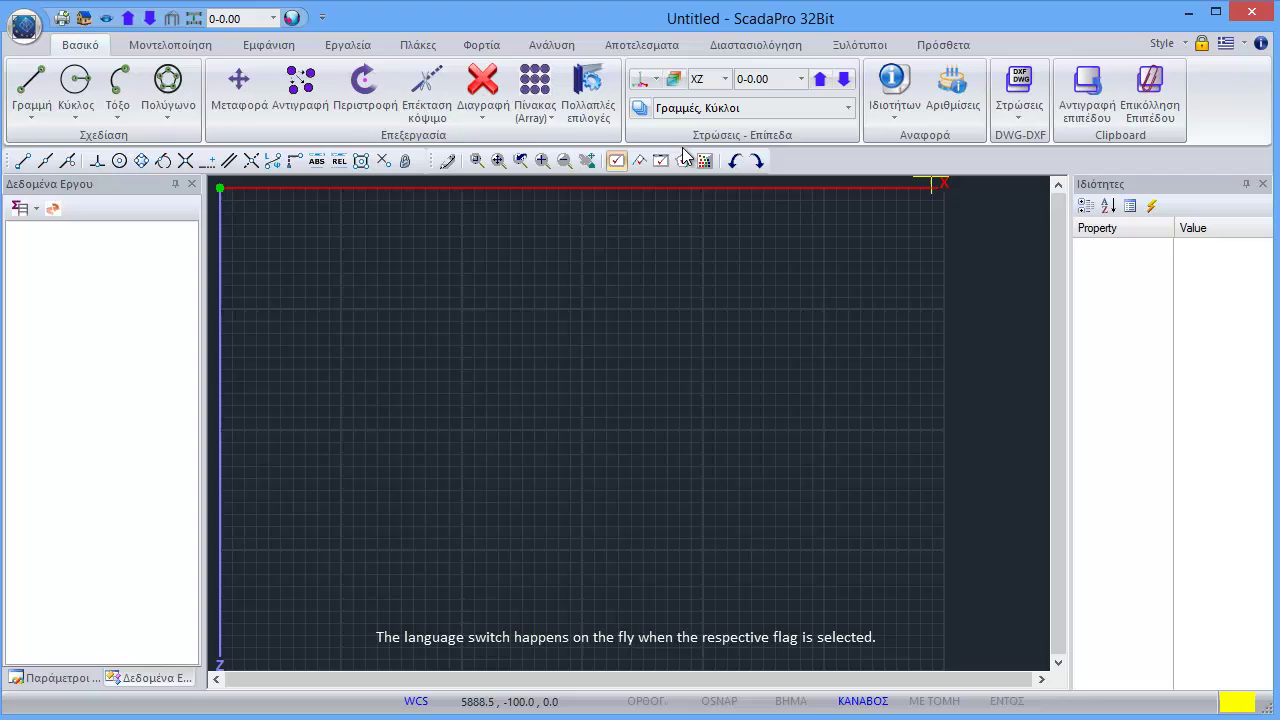
# Switch the language back to English and choose 32-64 BIT in the About dialog.
pyautogui.click(1243, 45)
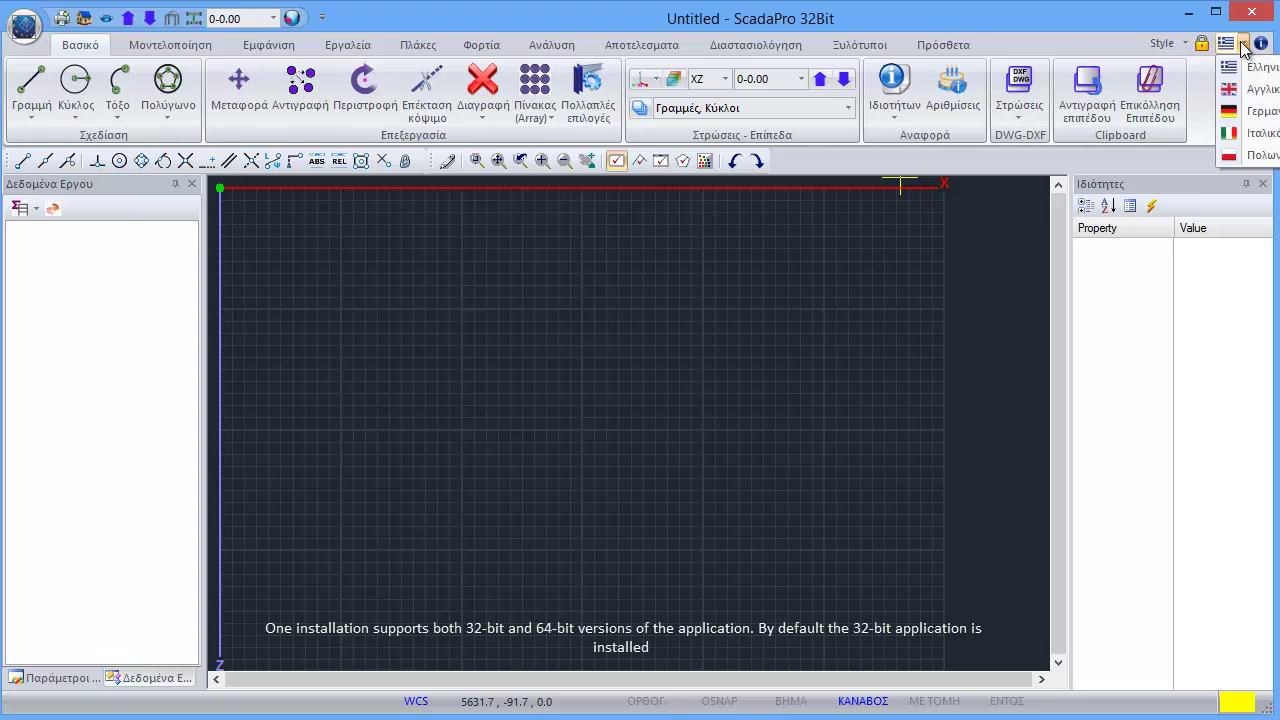
pyautogui.click(1255, 89)
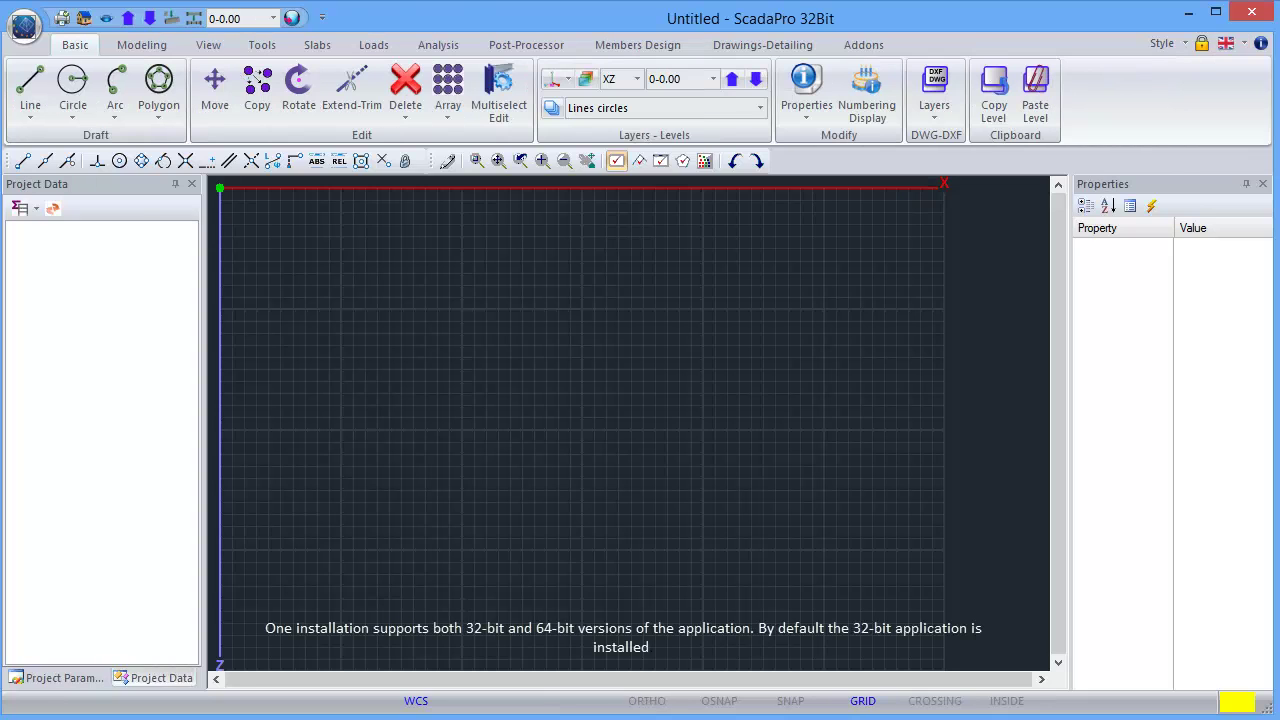
pyautogui.click(1261, 45)
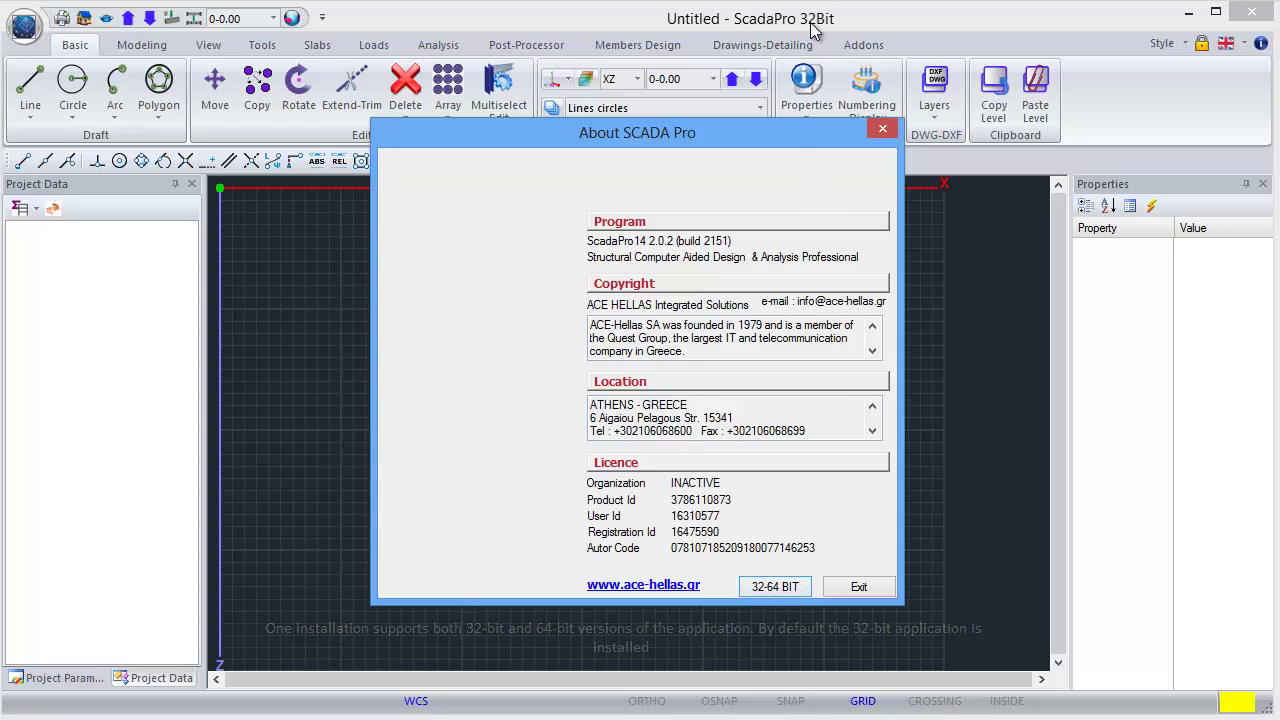
pyautogui.click(767, 587)
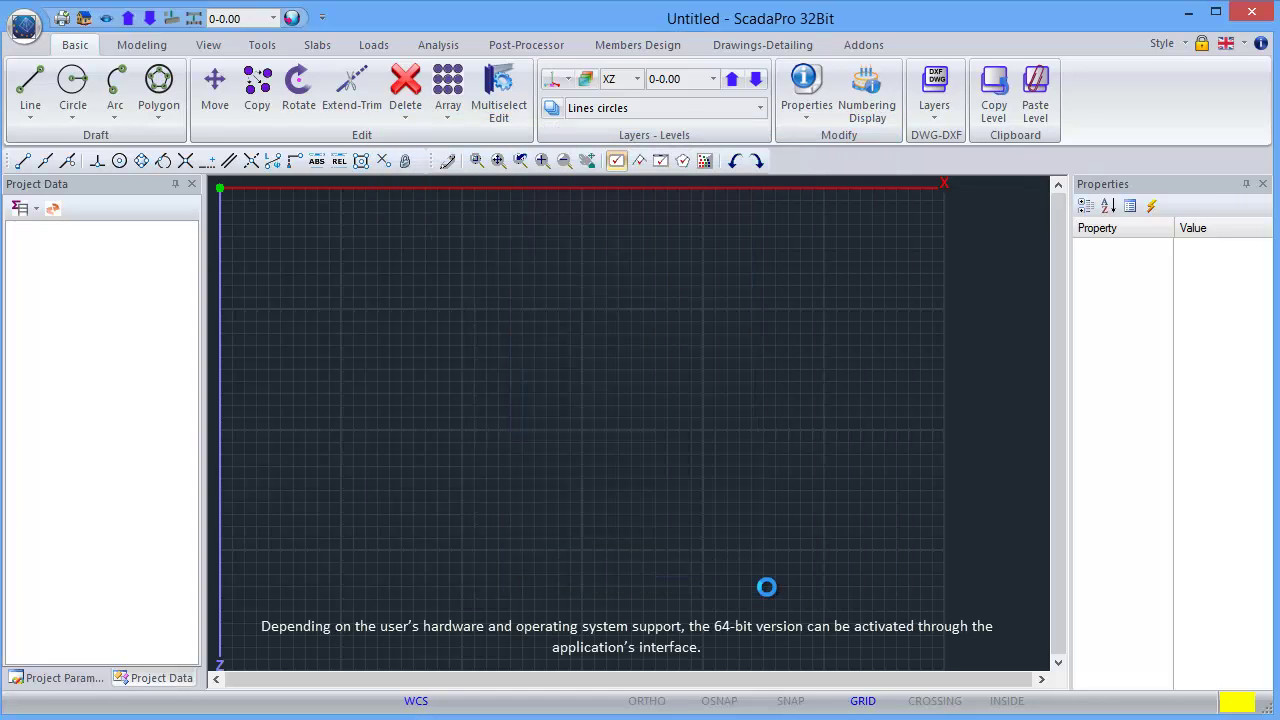